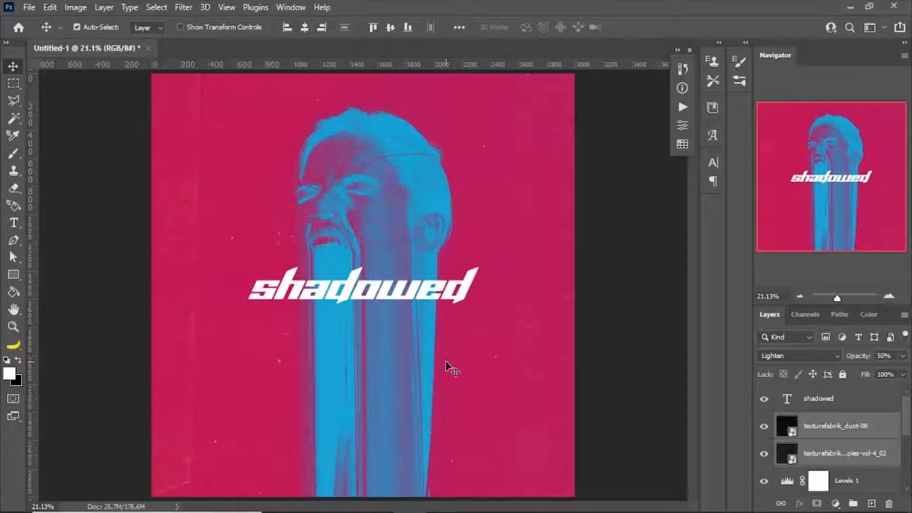
Set up a new document 3000 pixels wide and 3000 pixels high at a resolution of 300 pixels/inch.
left_click(31, 4)
left_click(40, 19)
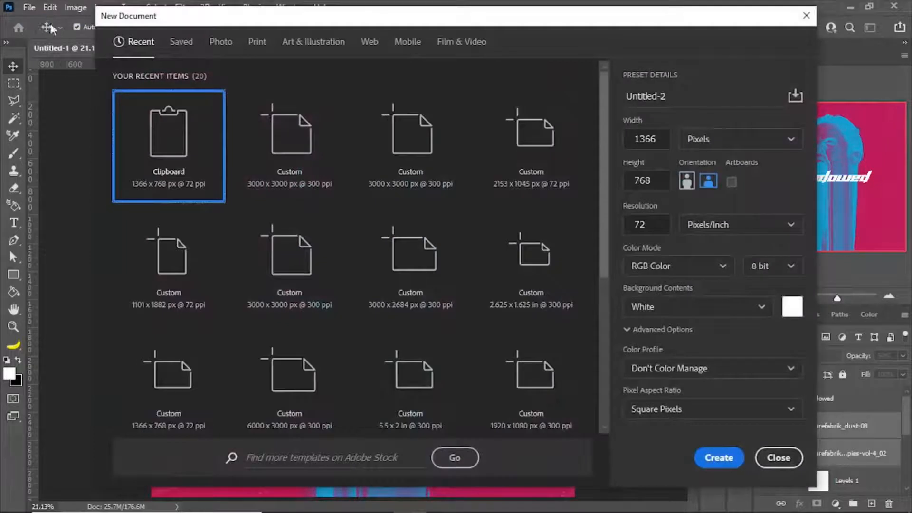
left_click(659, 148)
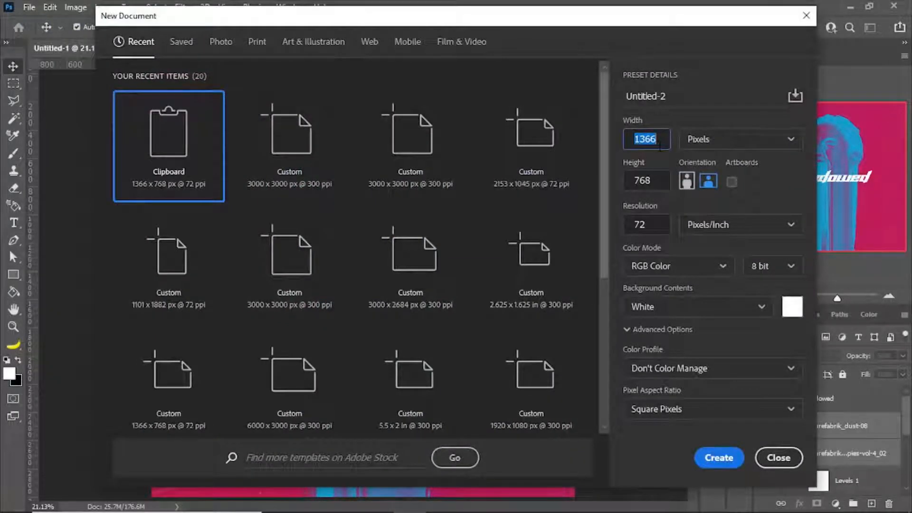
type("3000")
key("Tab")
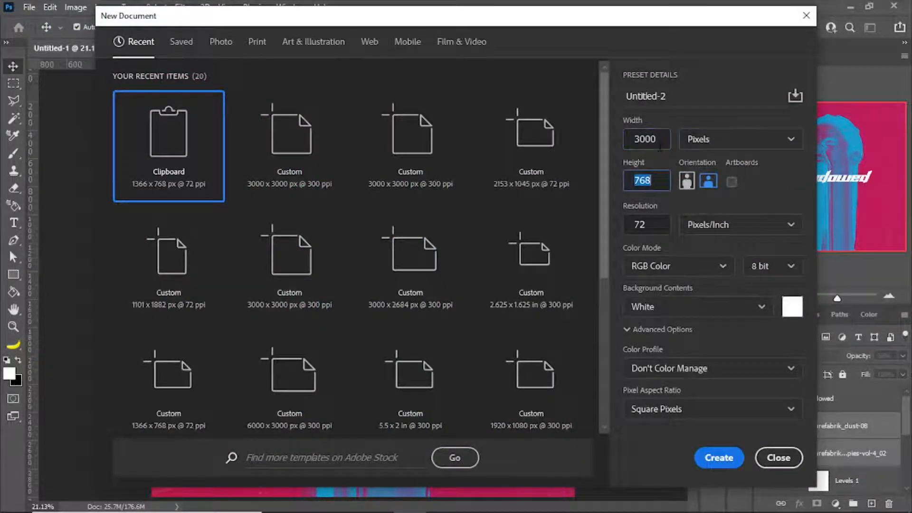
type("3000")
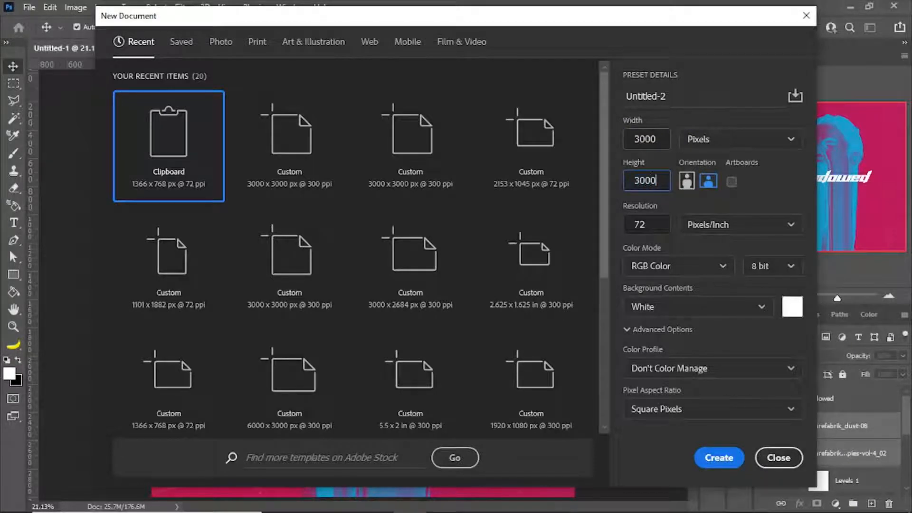
key("Tab")
key("Tab")
key("Tab")
key("Tab")
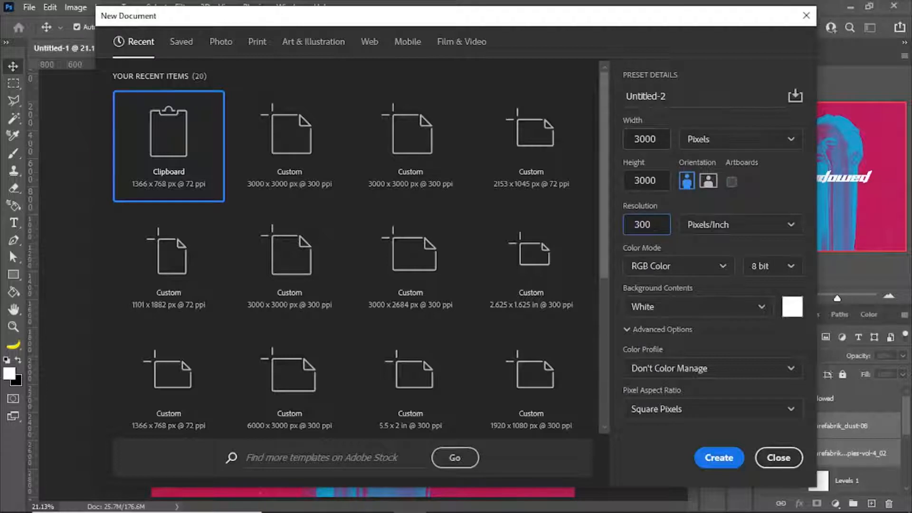
Create the document with RGB Color mode and white background contents.
left_click(693, 266)
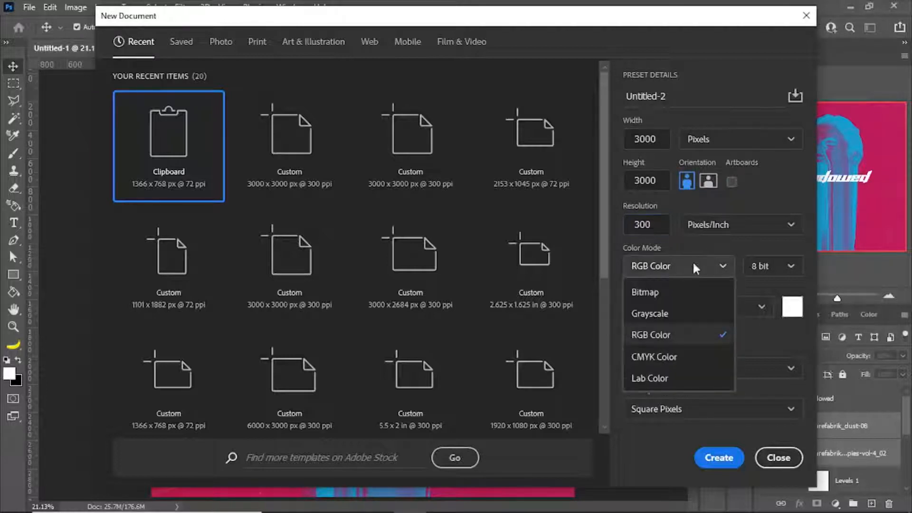
left_click(692, 260)
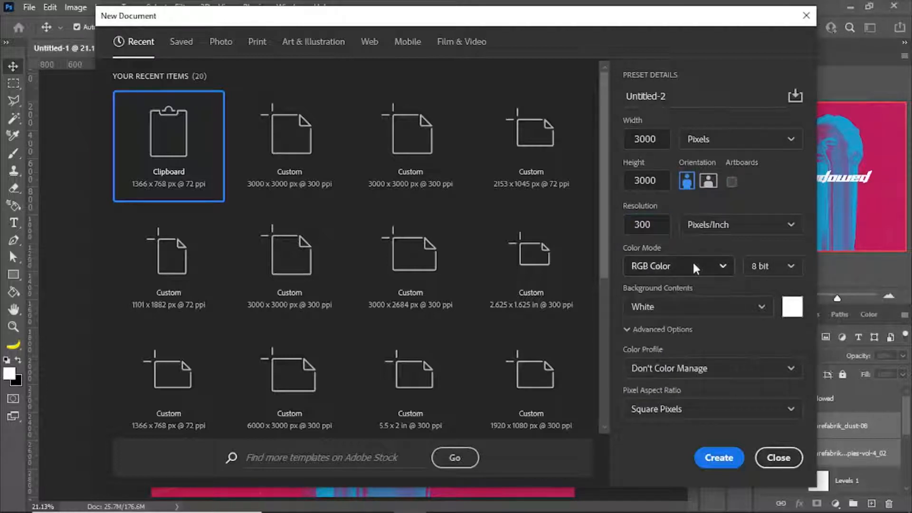
left_click(689, 308)
left_click(687, 307)
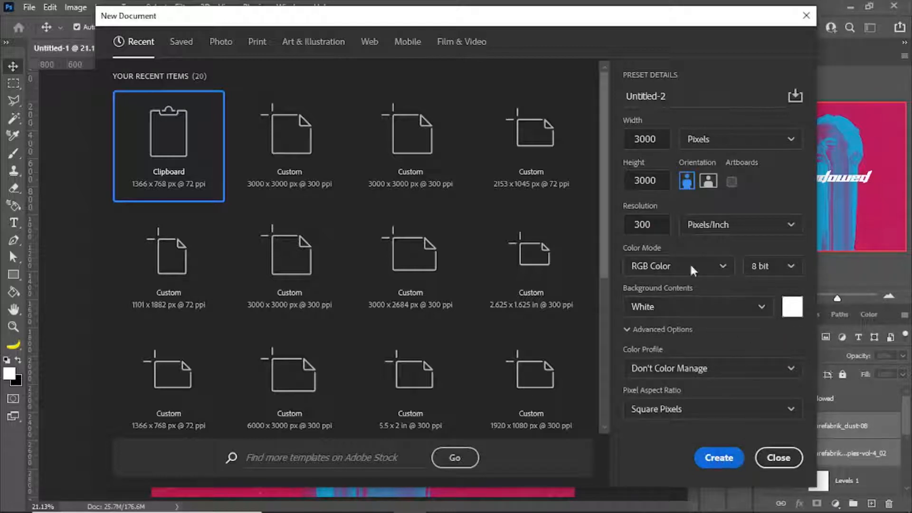
left_click(719, 457)
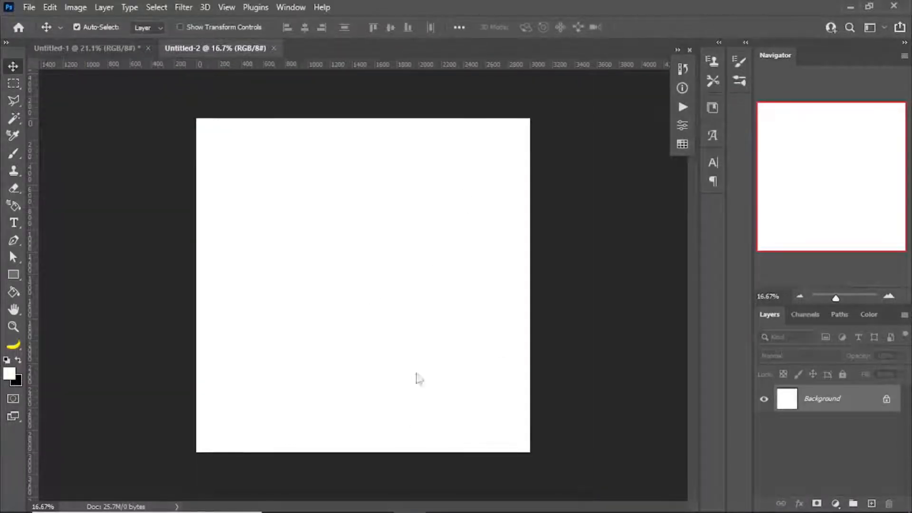
Place the Unsplash photo of the screaming woman from the Downloads folder onto the blank Untitled-2 canvas.
left_click(81, 48)
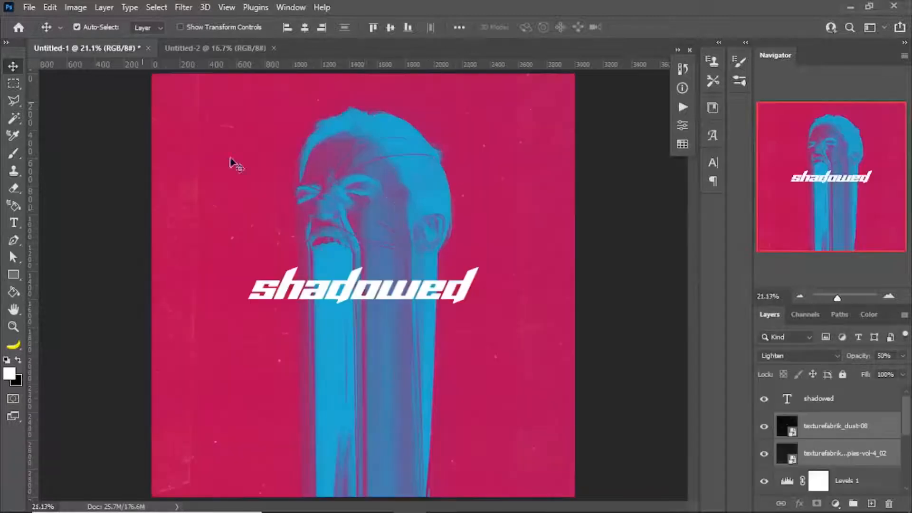
left_click(192, 51)
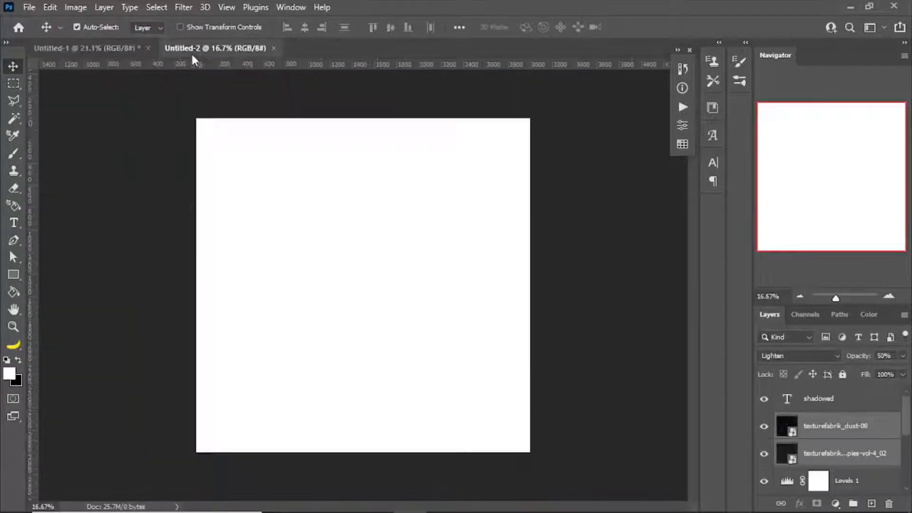
mouse_move(311, 499)
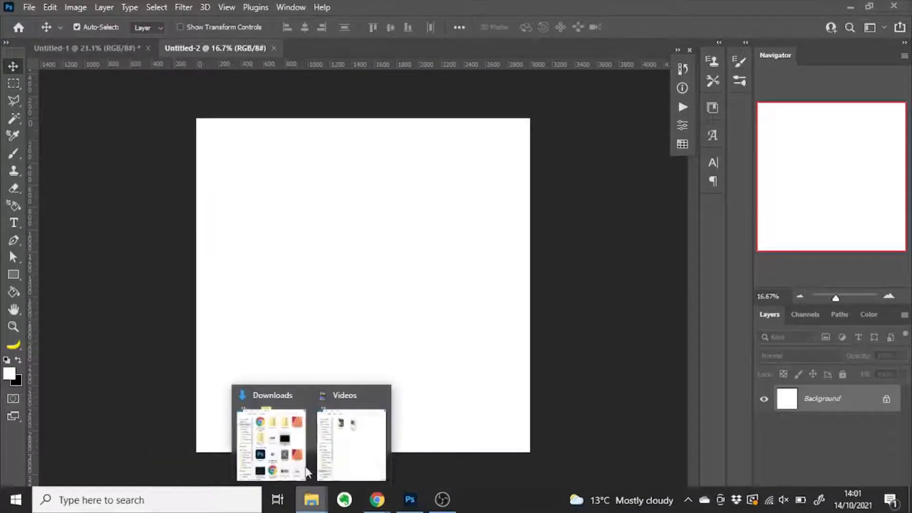
left_click(307, 471)
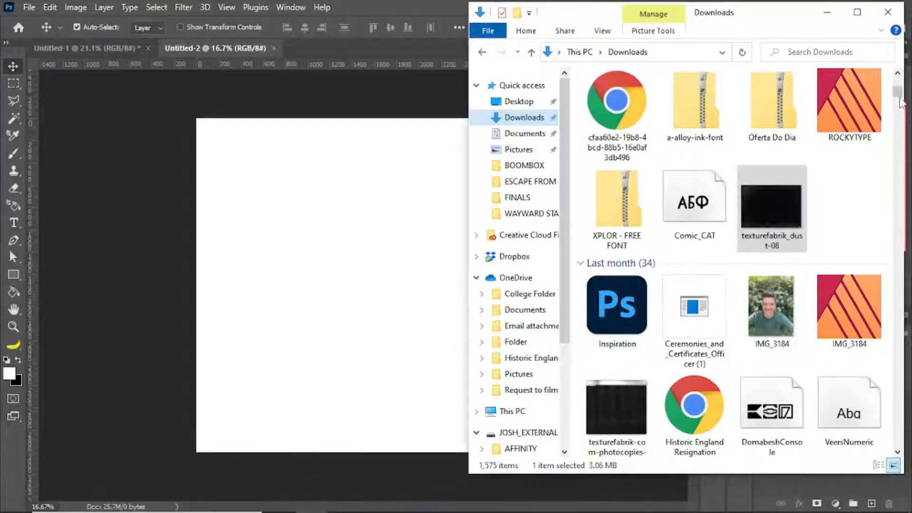
left_click_drag(900, 102, 900, 92)
left_click(899, 76)
left_click(897, 74)
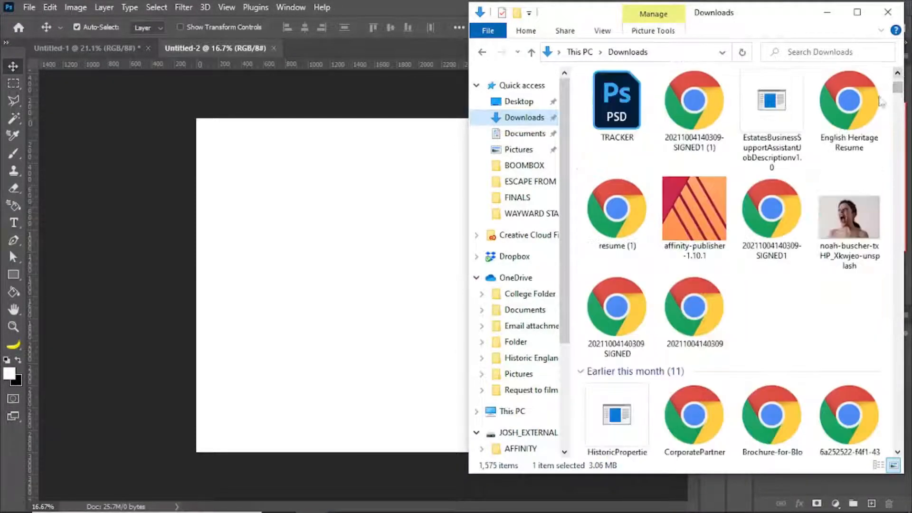
left_click_drag(848, 200, 382, 244)
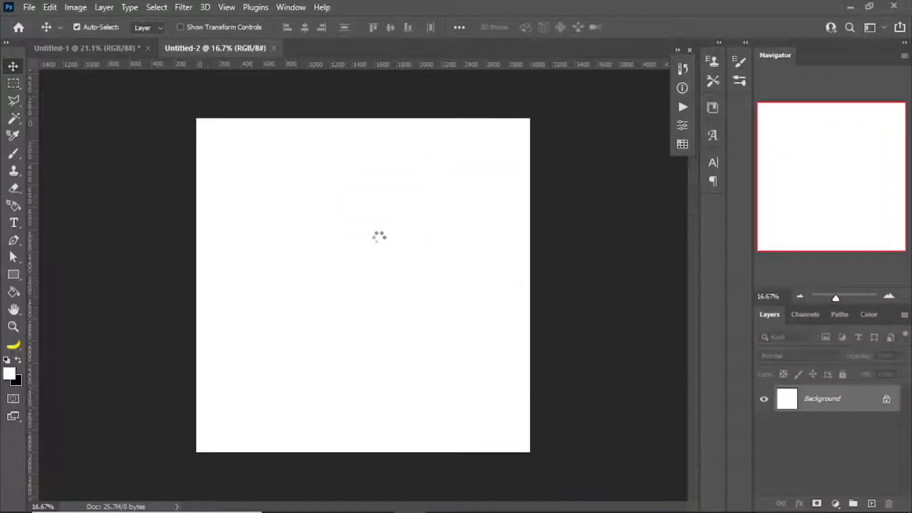
key("Return")
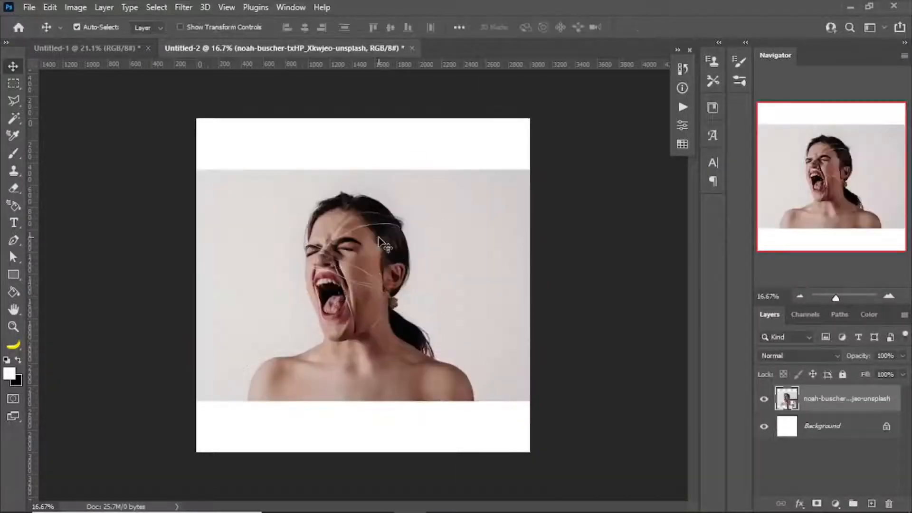
key("ctrl+0")
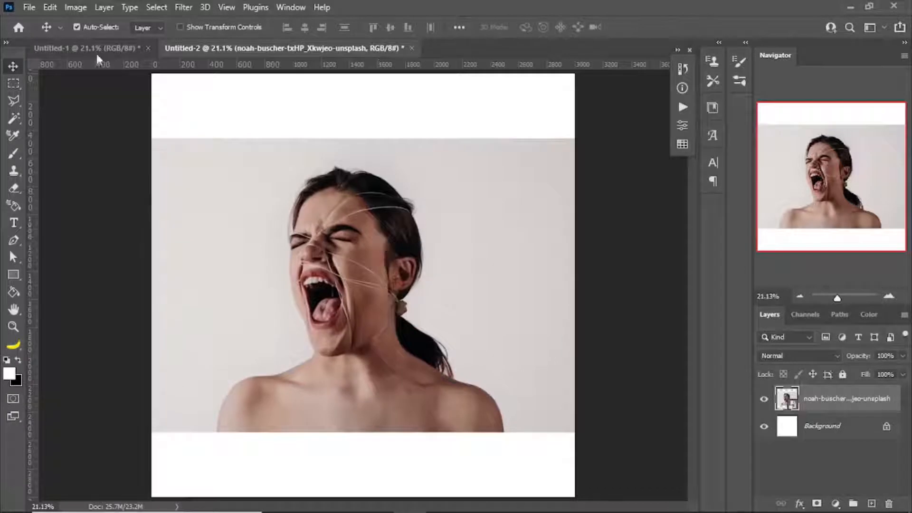
Review the finished poster in Untitled-1 as a reference and return to the new document.
left_click(77, 27)
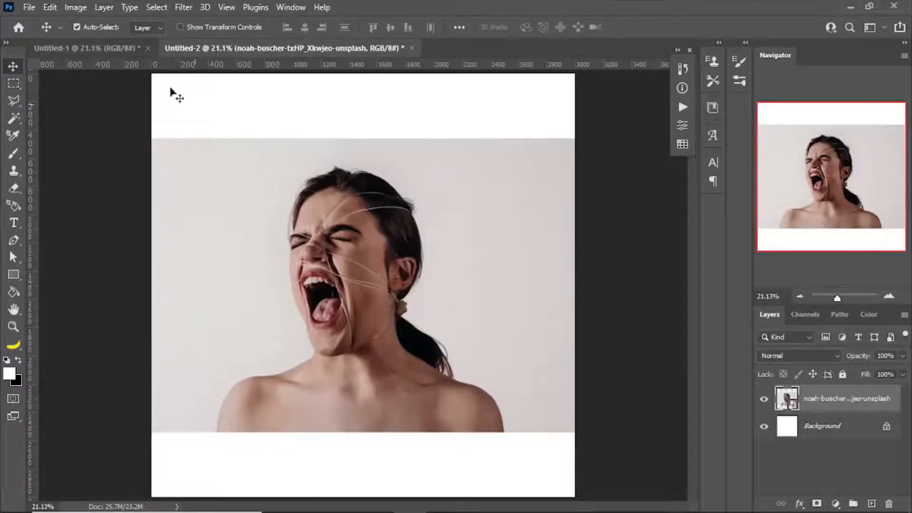
left_click(124, 46)
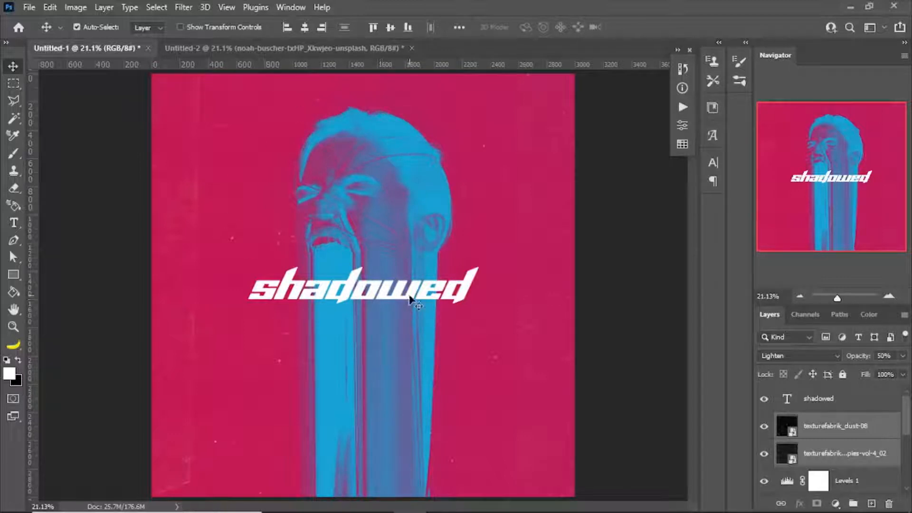
left_click(309, 47)
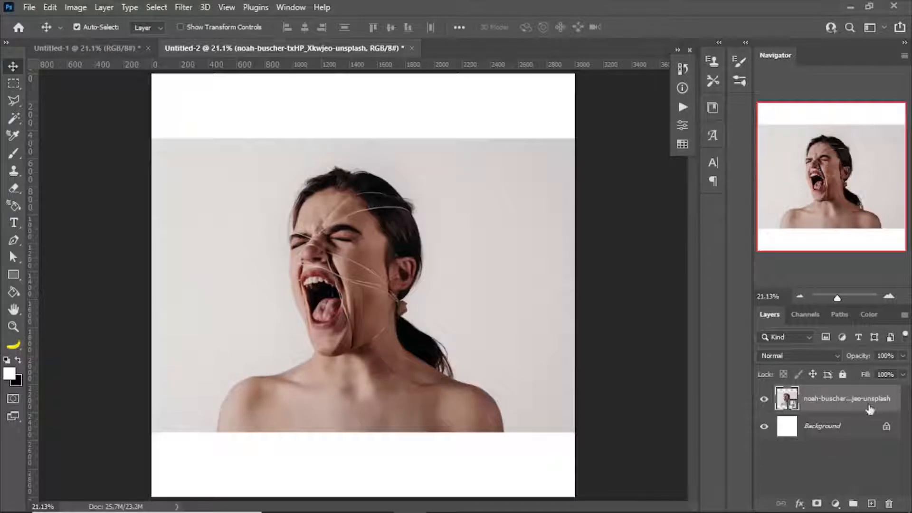
left_click(17, 84)
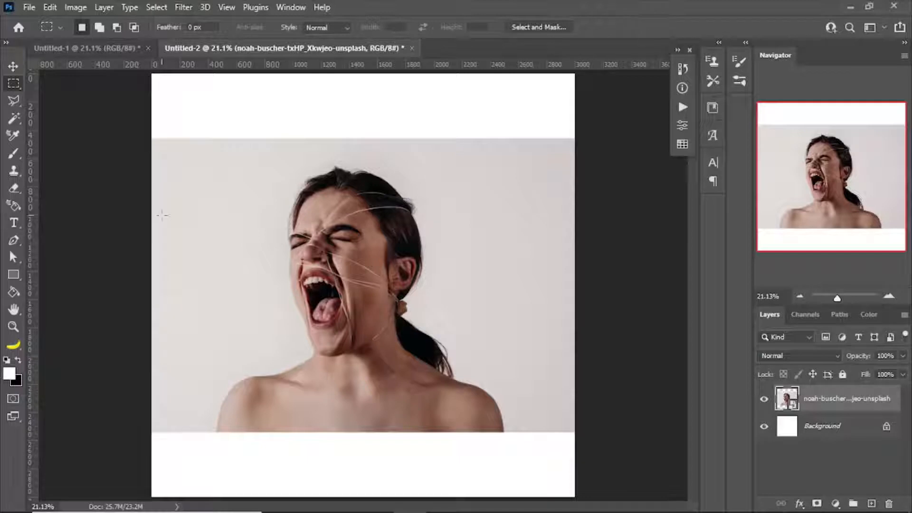
left_click_drag(149, 274, 782, 285)
key("v")
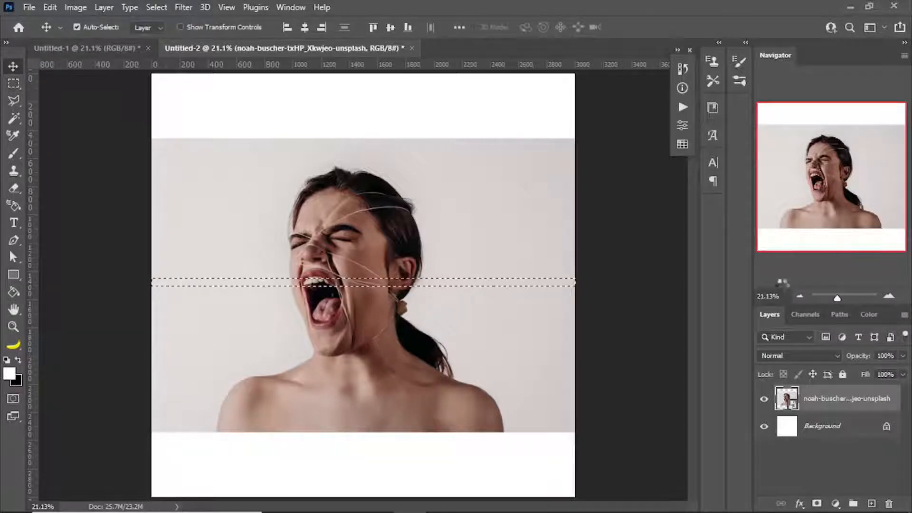
key("shift+Down")
key("ctrl+z")
key("ctrl+z")
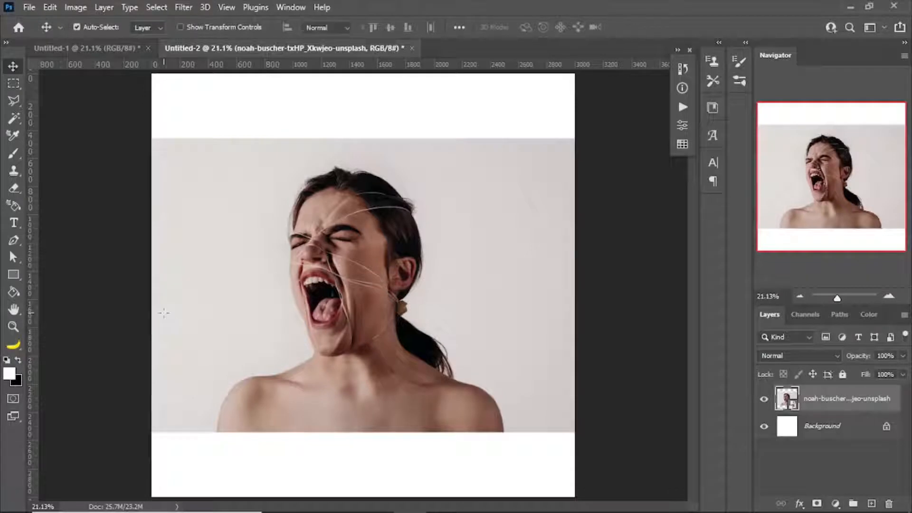
Select a thin full-width strip of the photo across the open mouth and copy it to a new layer.
key("m")
left_click_drag(146, 313, 680, 299)
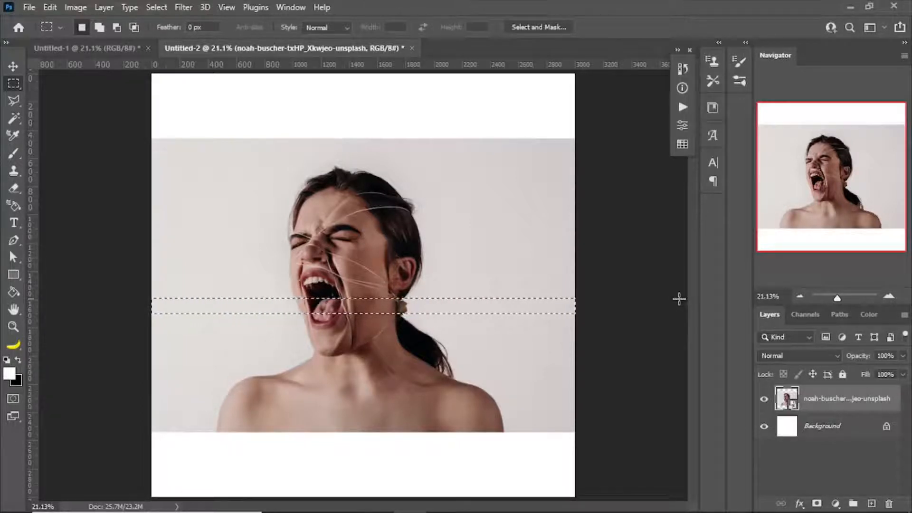
key("ctrl+j")
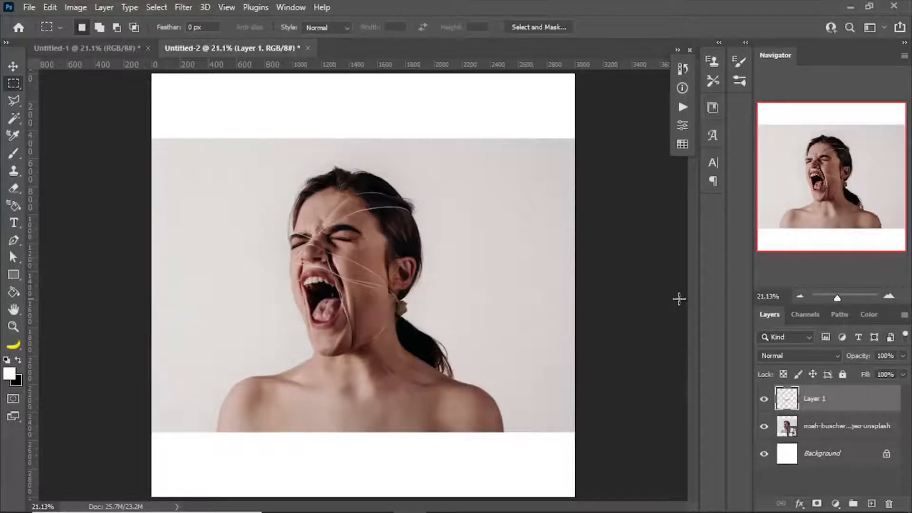
Examine the copied strip and the photo separately by toggling the two layers' visibility, leaving both shown.
left_click(764, 427)
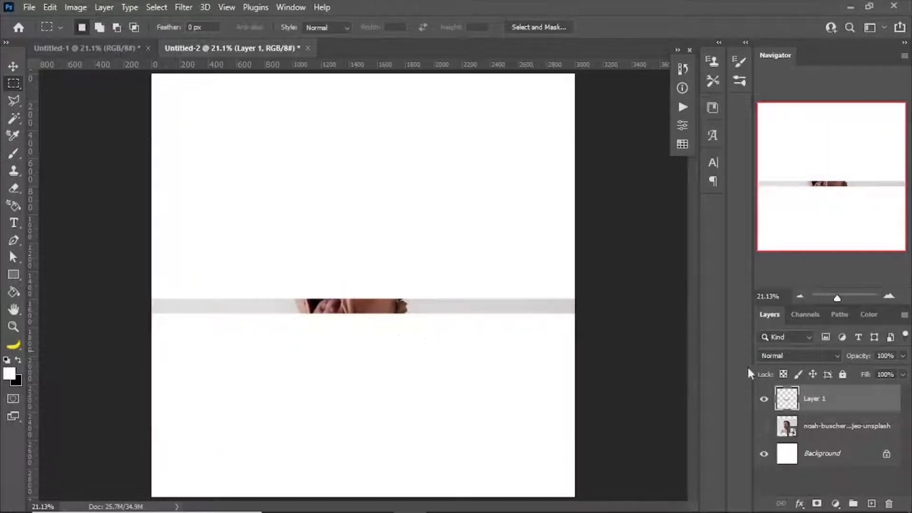
left_click(764, 399)
left_click(764, 427)
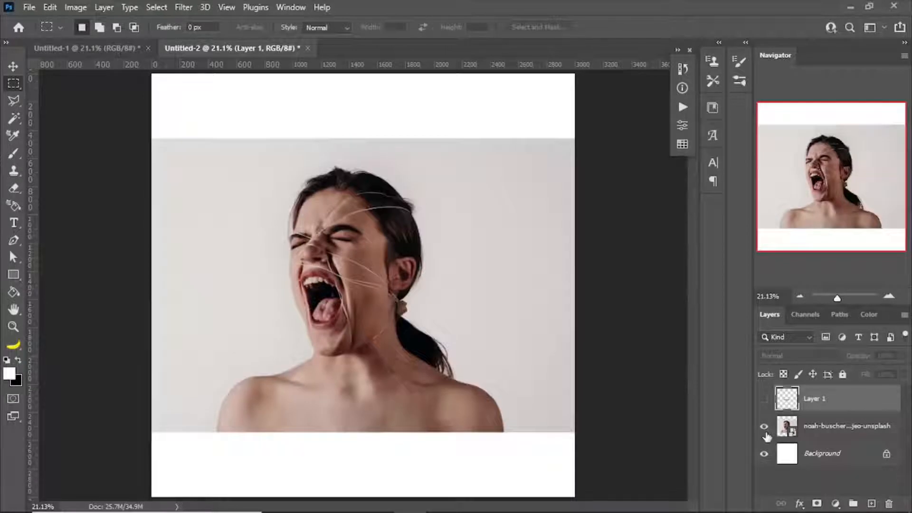
left_click(763, 427)
left_click(763, 398)
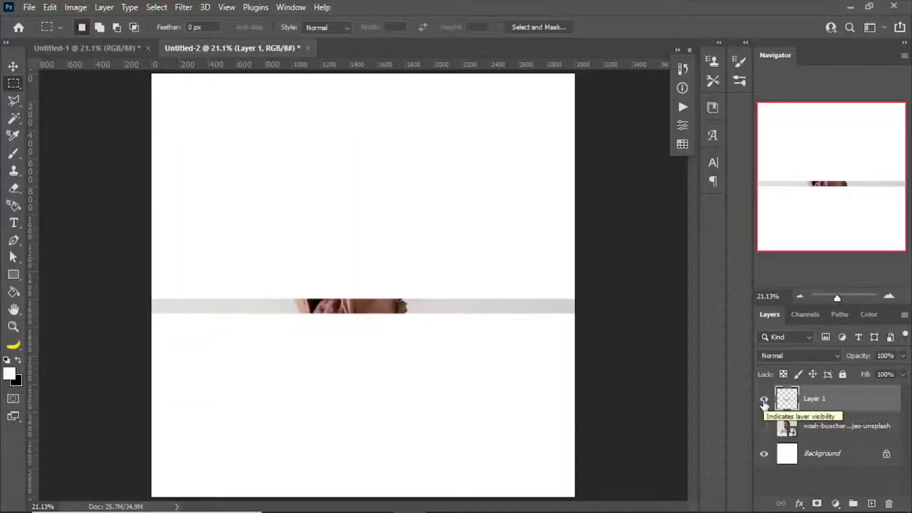
left_click(764, 427)
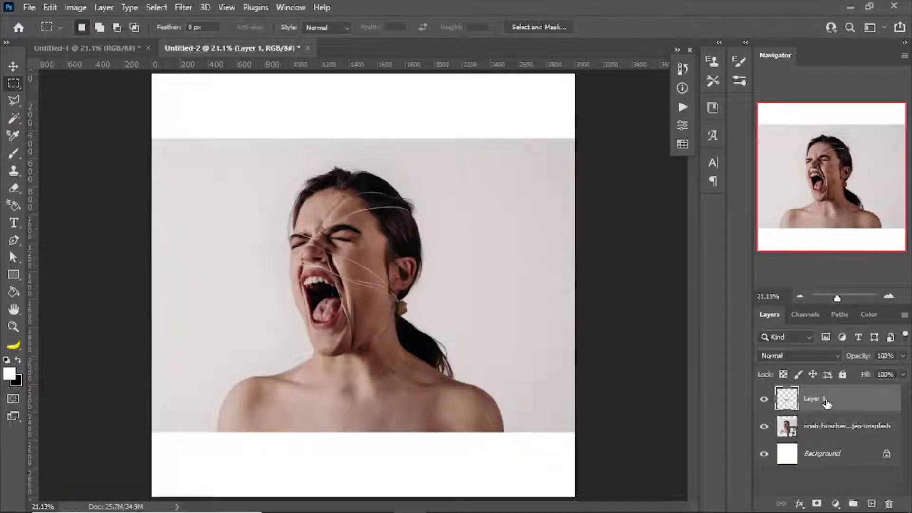
Stretch the copied mouth strip vertically down to the canvas's bottom edge with Free Transform.
key("ctrl+t")
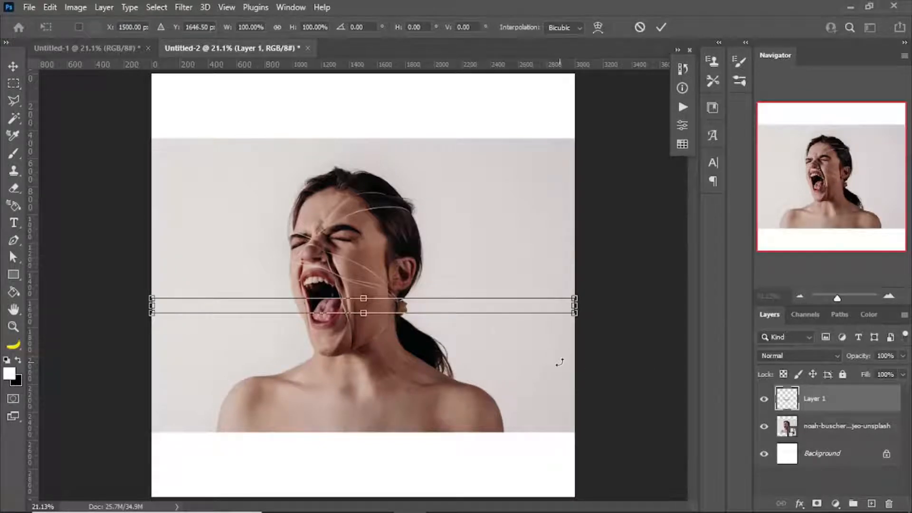
left_click_drag(368, 318, 378, 498)
key("Return")
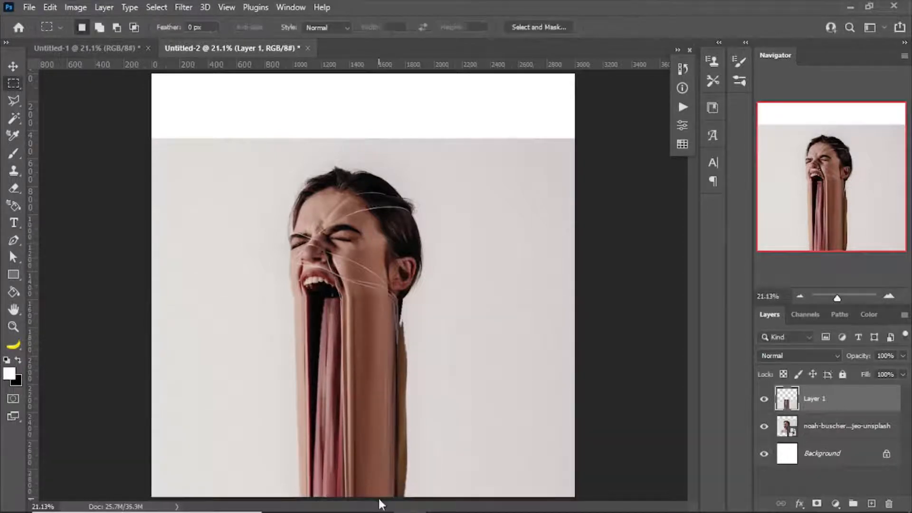
Examine the stretched mouth and jaw area up close and compare it with the same area of the Untitled-1 poster.
key("ctrl+plus")
key("ctrl+plus")
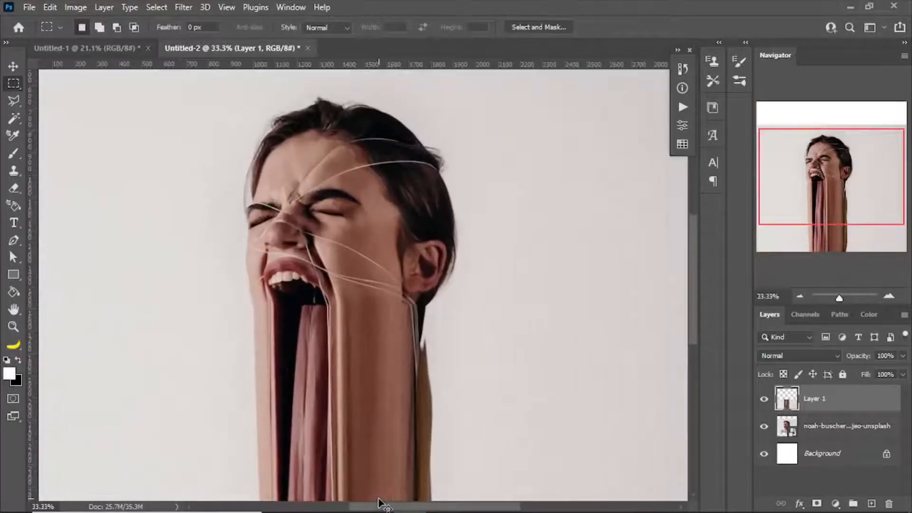
key("ctrl+plus")
key("ctrl+plus")
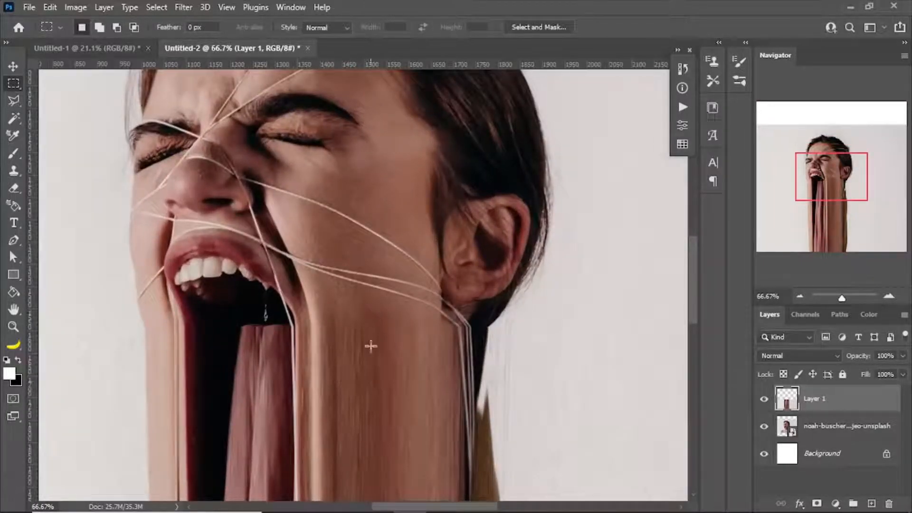
left_click(110, 46)
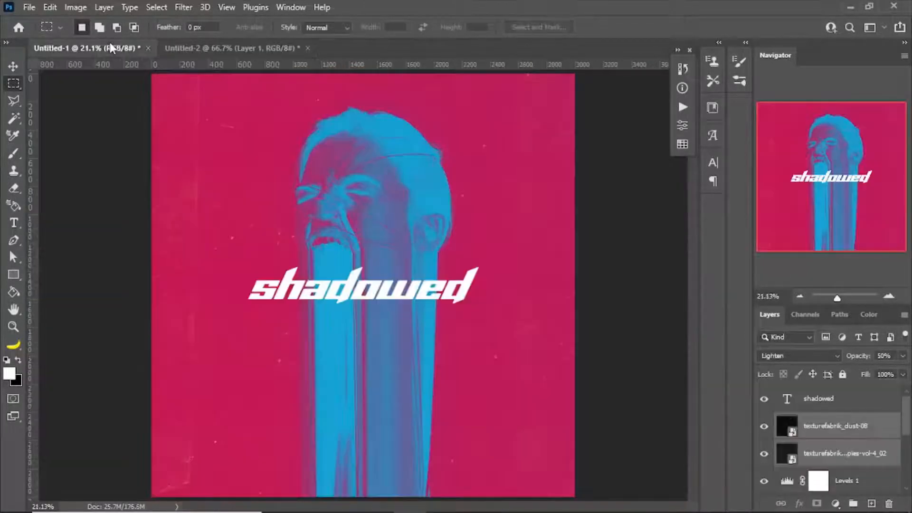
key("ctrl+plus")
key("ctrl+plus")
key("ctrl+plus")
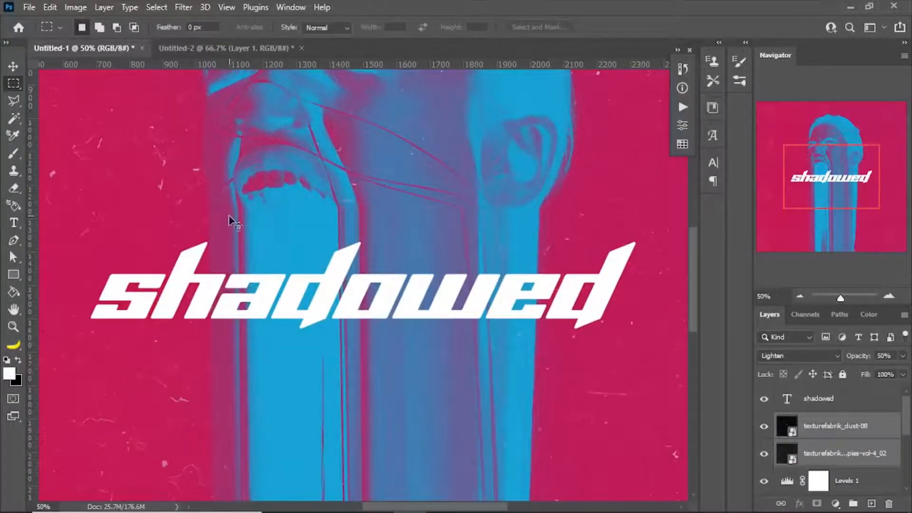
In Untitled-2, scale the photo and the stretched strip layers together to about 118% with Free Transform, filling the canvas up to its top edge.
key("ctrl+0")
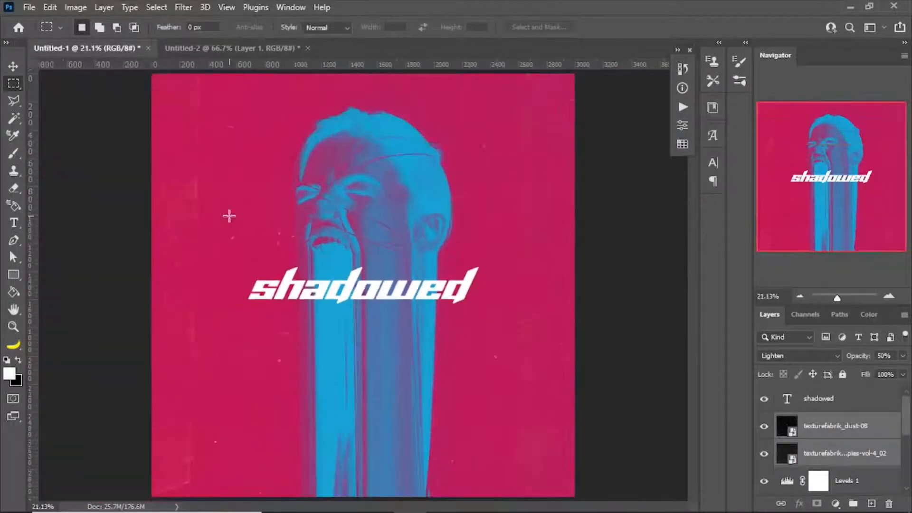
left_click(277, 48)
key("ctrl+0")
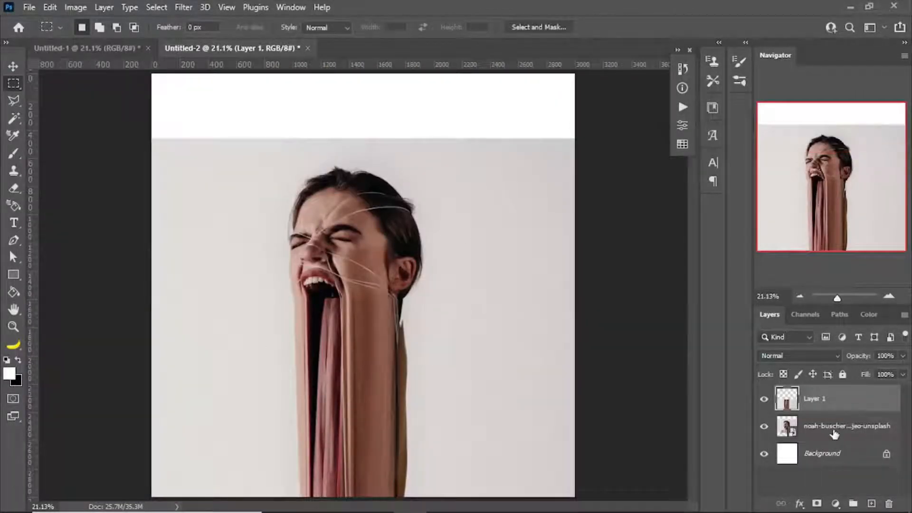
left_click(879, 436)
left_click(858, 407, "shift")
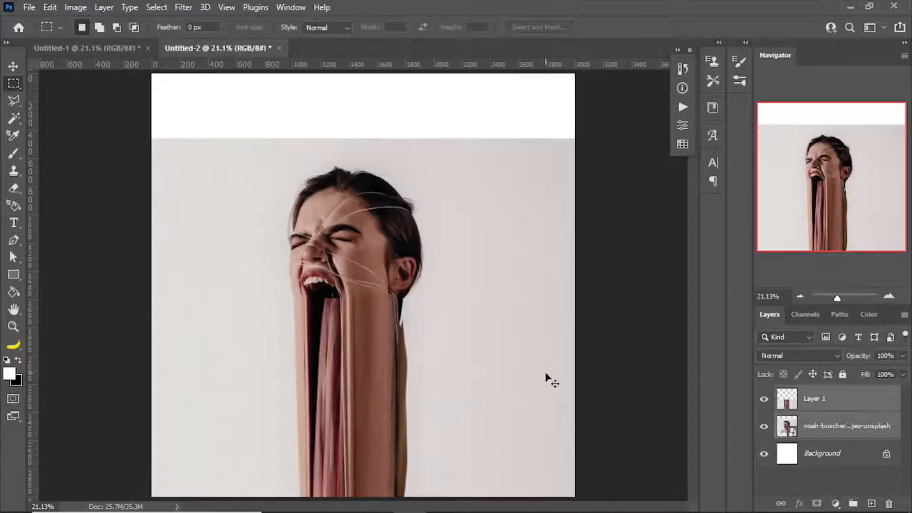
key("ctrl+minus")
key("ctrl+minus")
key("ctrl+t")
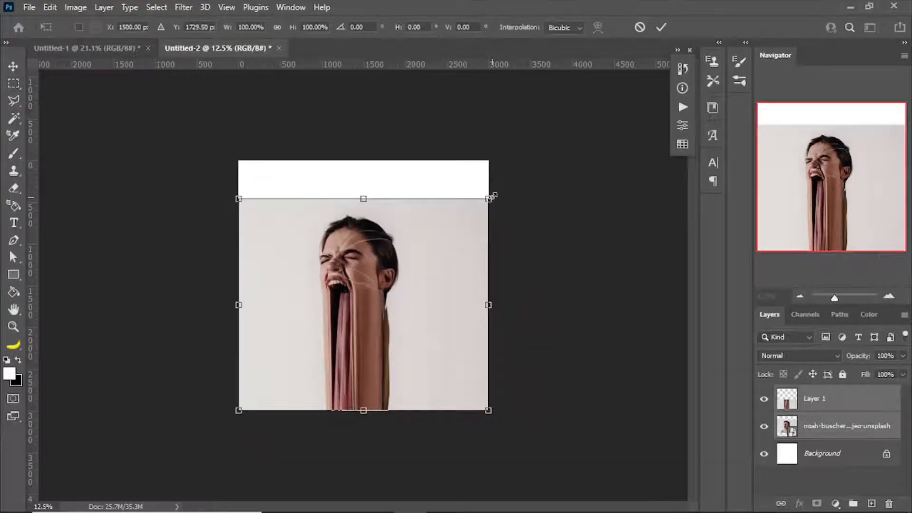
left_click_drag(493, 196, 542, 168)
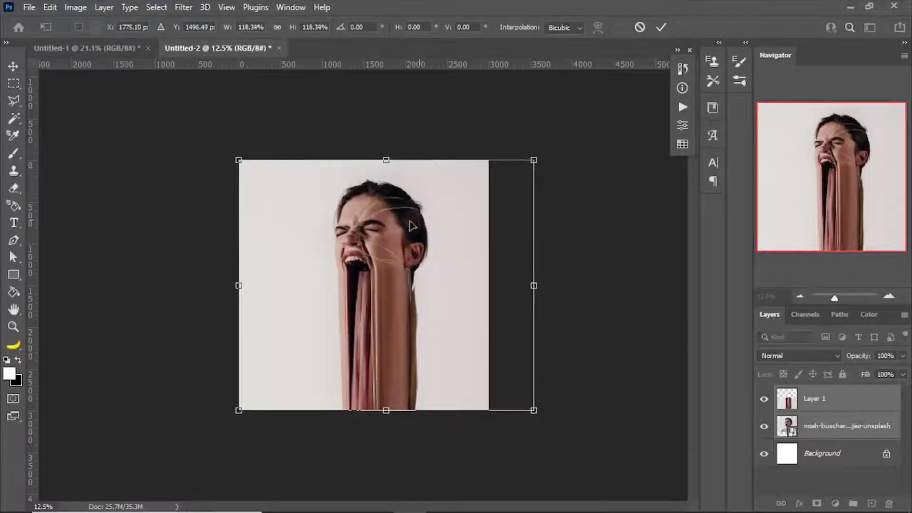
Shift the enlarged photo and strip left until the head sits near the canvas's centre, and apply the transform.
left_click_drag(403, 226, 393, 222)
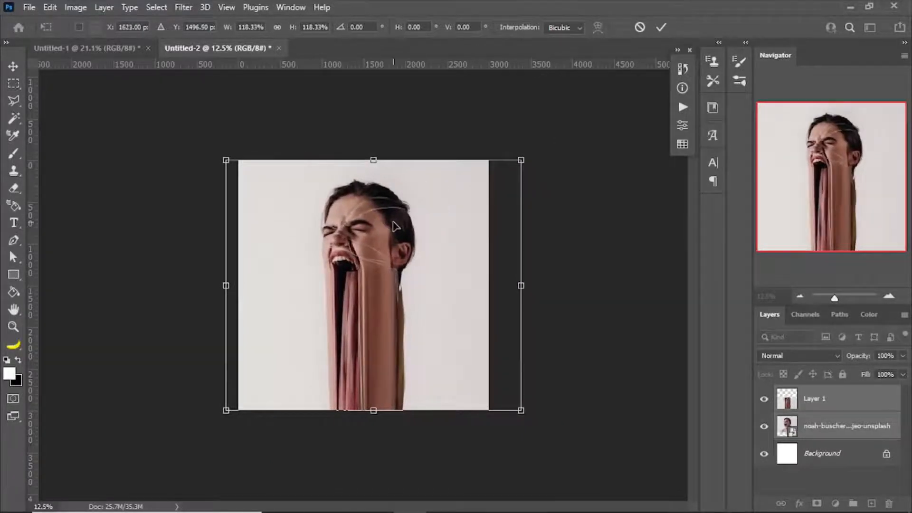
key("Return")
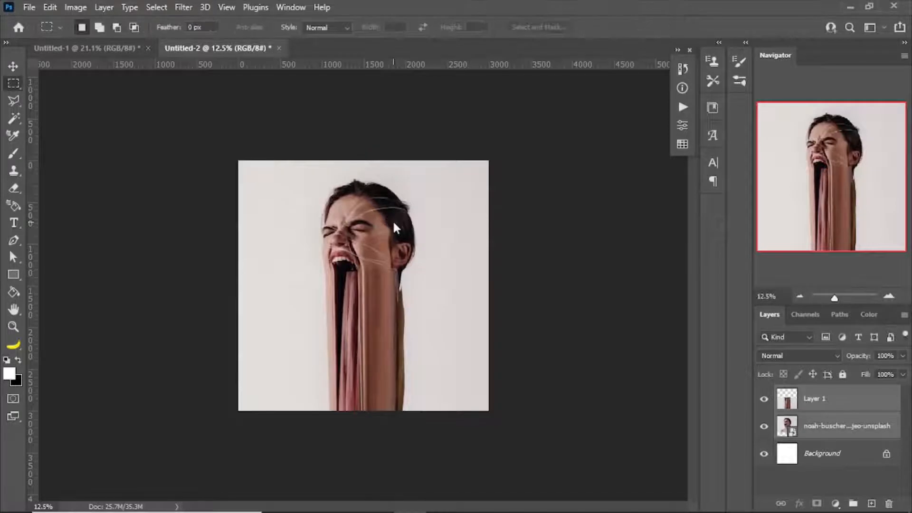
key("v")
key("ctrl+0")
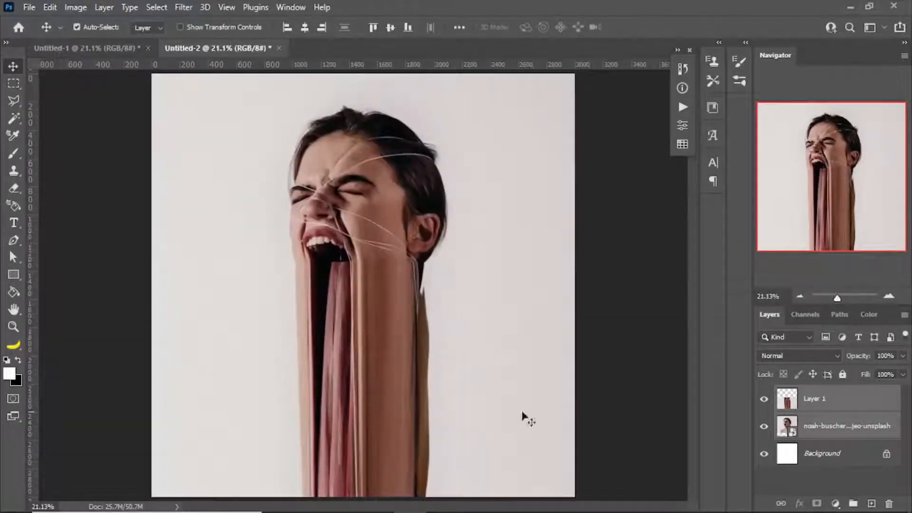
Compare the layout with the Untitled-1 poster and add a Gradient Map adjustment layer above the two Untitled-2 photo layers.
left_click(112, 47)
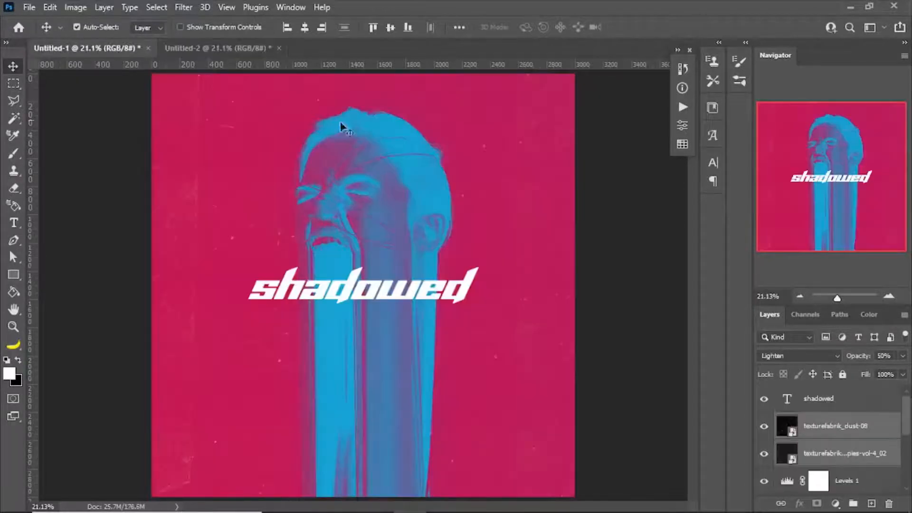
left_click(223, 48)
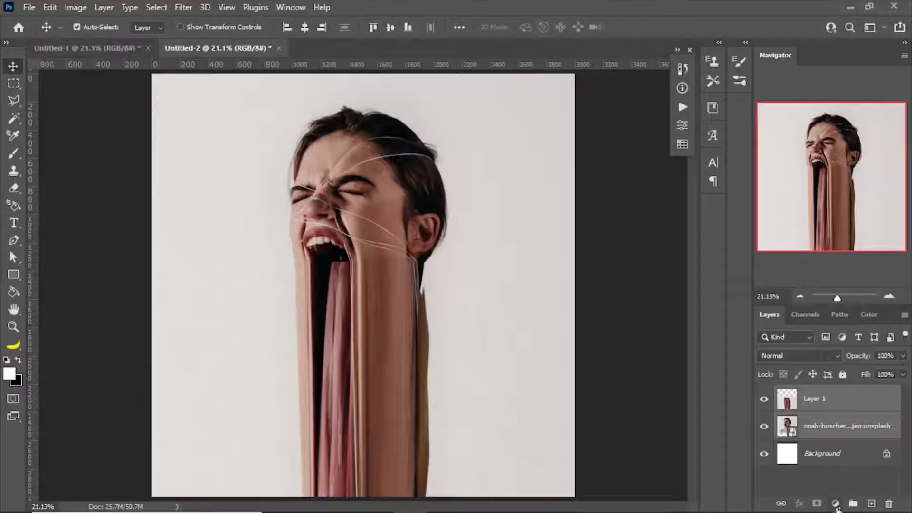
left_click(835, 504)
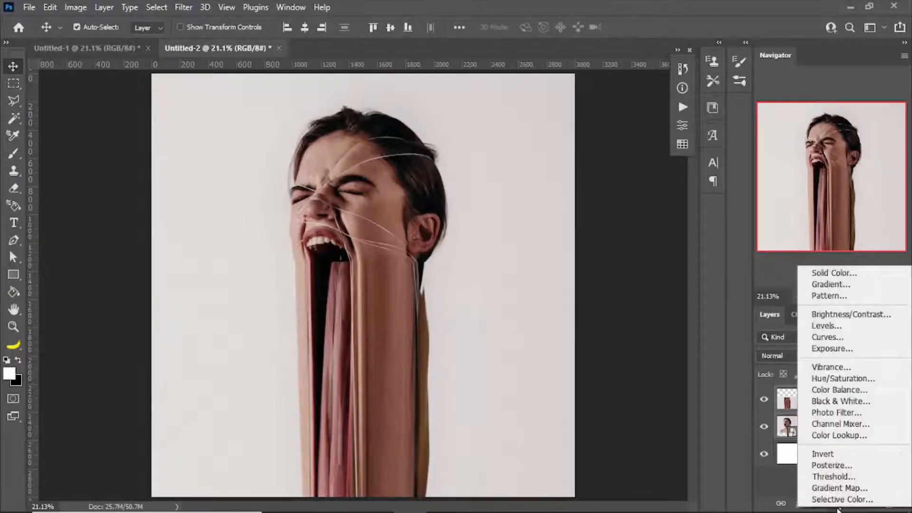
left_click(837, 487)
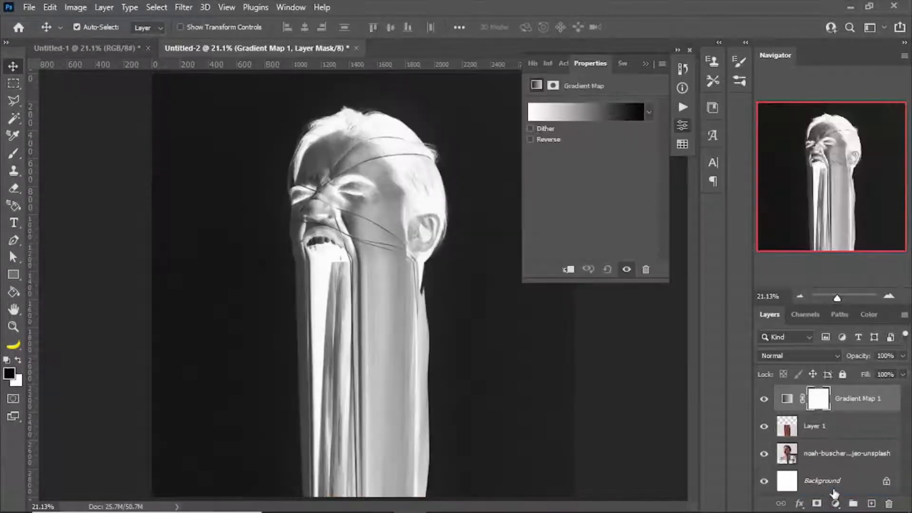
Try the Bighead and Sublime Vivid gradient presets on the gradient map, and apply the Pure Lust preset.
left_click(585, 107)
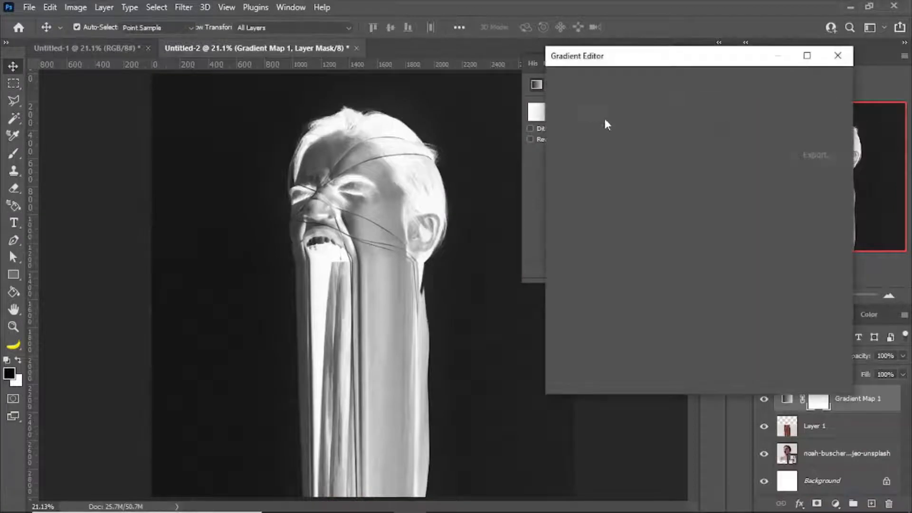
left_click_drag(771, 104, 773, 123)
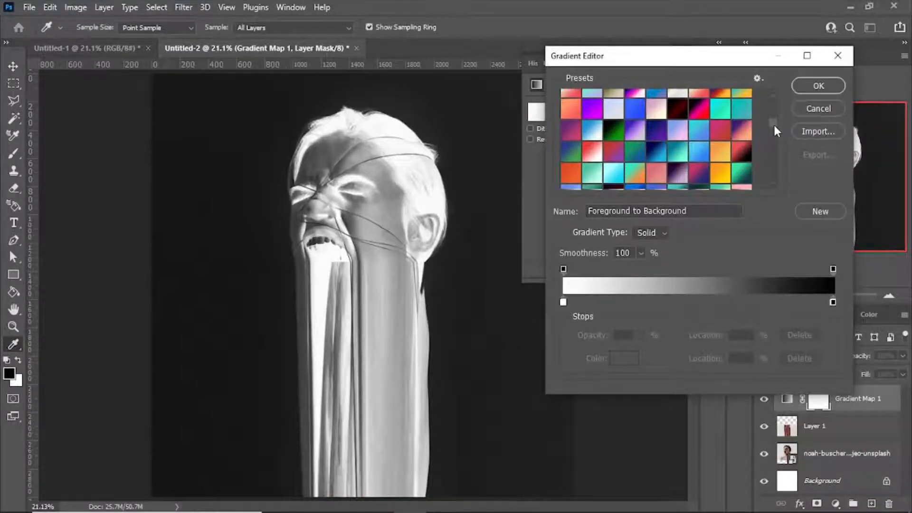
left_click_drag(773, 123, 773, 113)
left_click(699, 150)
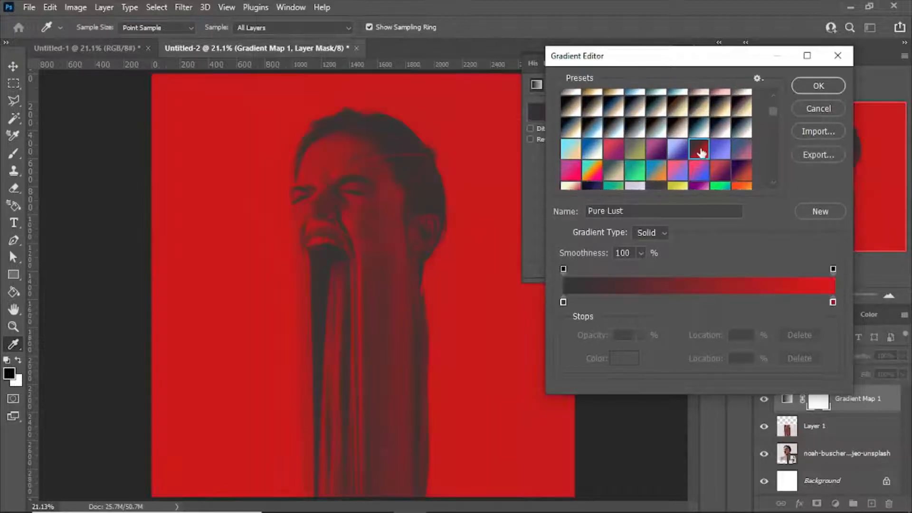
scroll(771, 183, "down", 1)
left_click(742, 161)
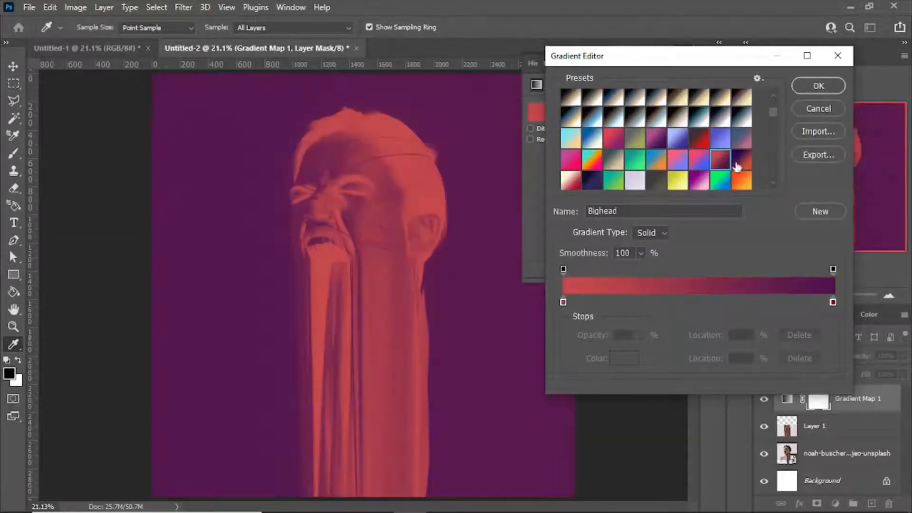
left_click(720, 162)
scroll(776, 181, "down", 1)
left_click(694, 147)
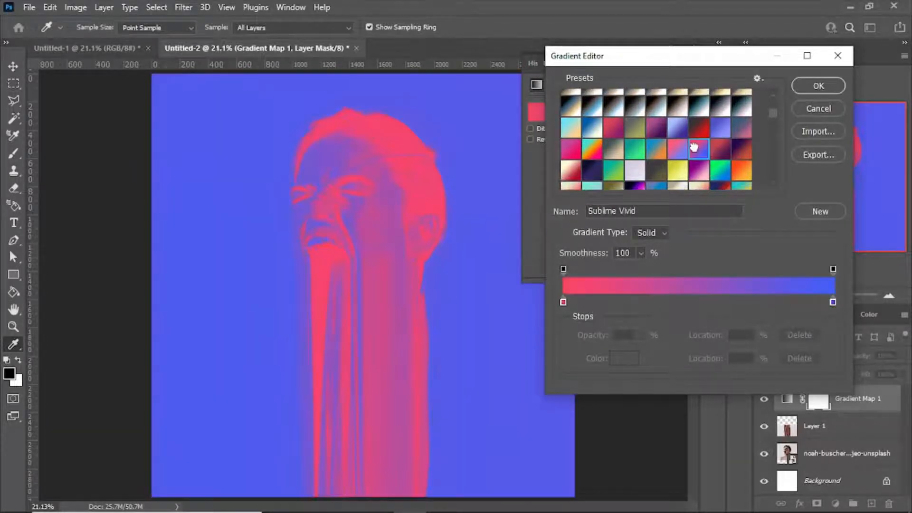
left_click(696, 125)
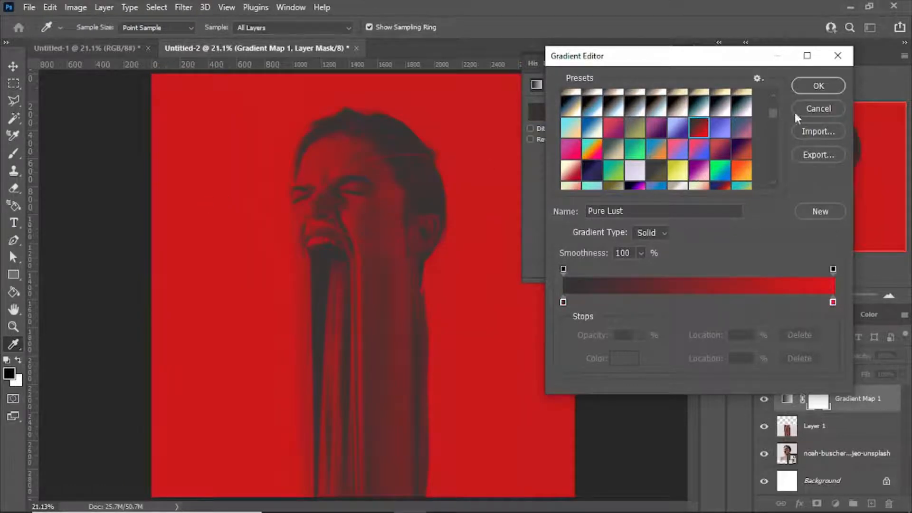
left_click(822, 86)
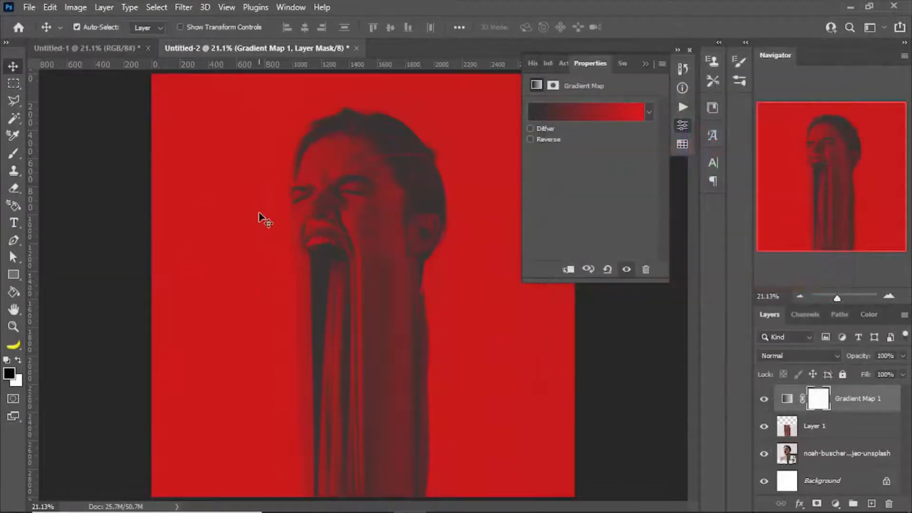
Check the colours against the Untitled-1 poster and reverse the gradient map's gradient.
left_click(121, 53)
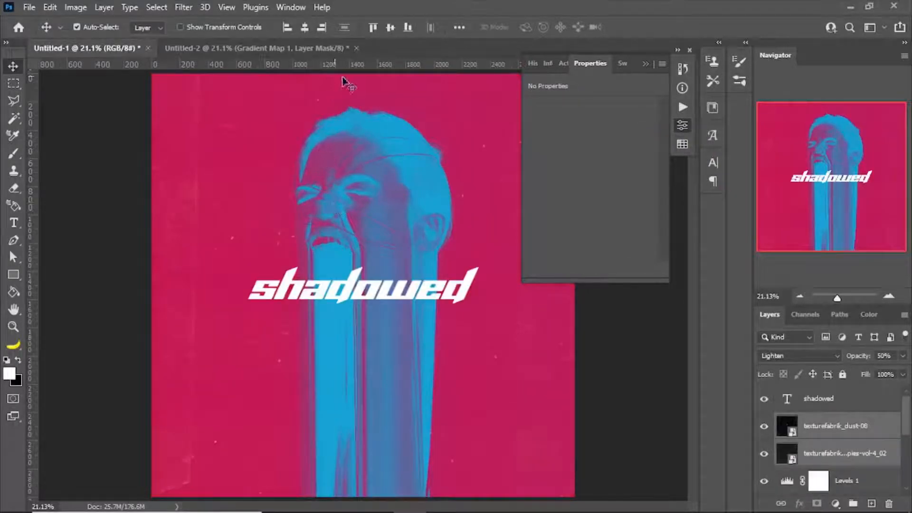
left_click(272, 50)
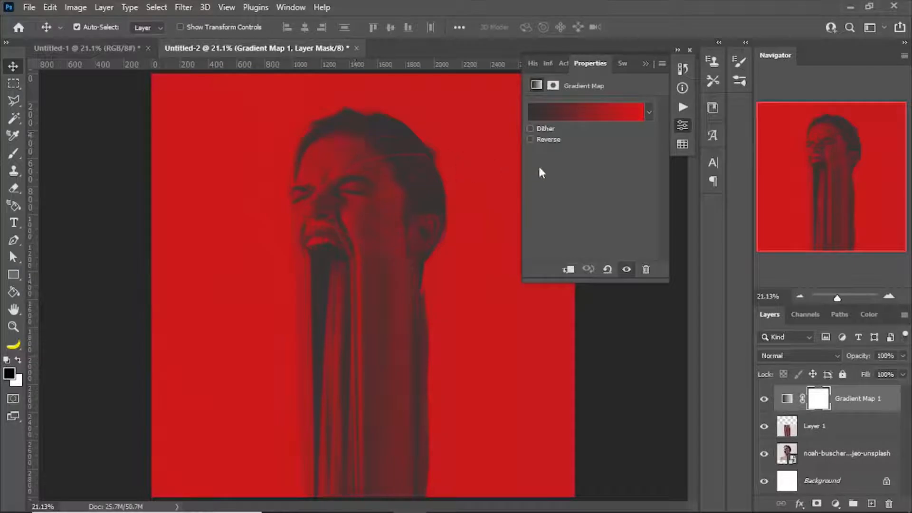
left_click(530, 140)
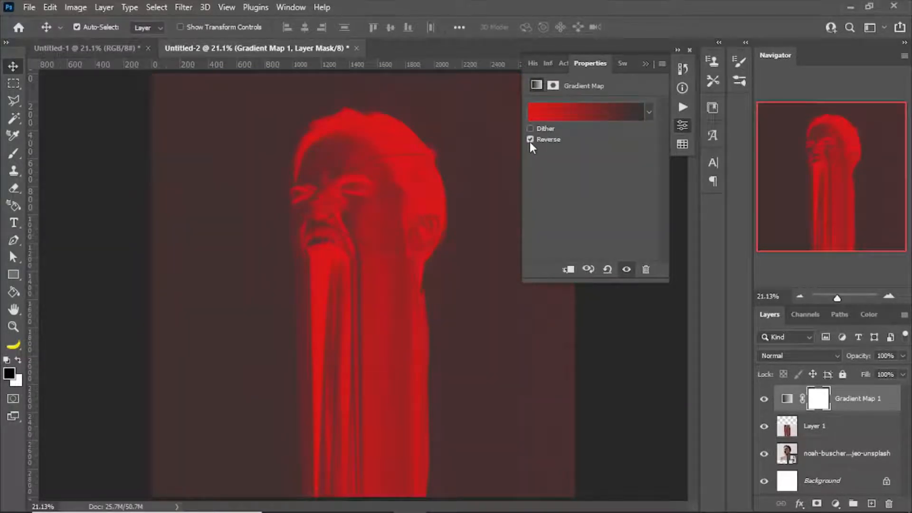
Apply the Rainbow Blue preset to the gradient map after trying the Sublime presets, and turn its Reverse option off.
left_click(638, 117)
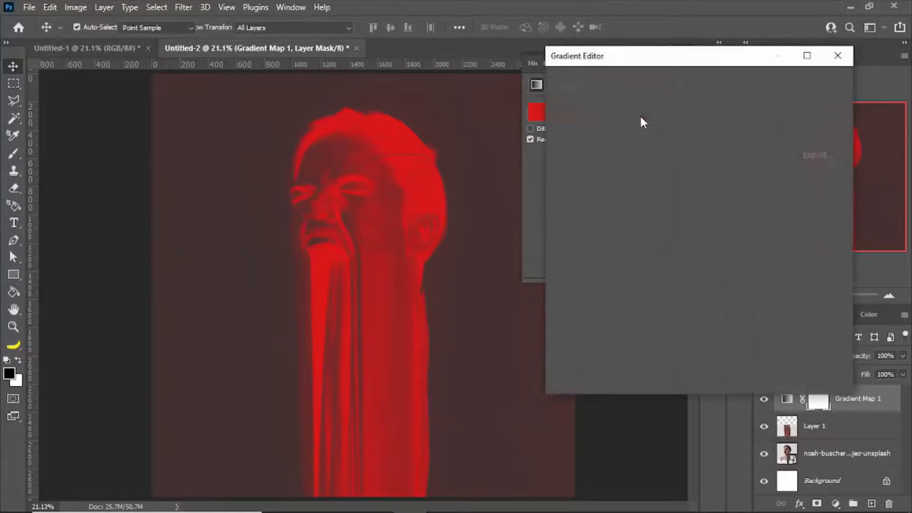
scroll(776, 109, "up", 2)
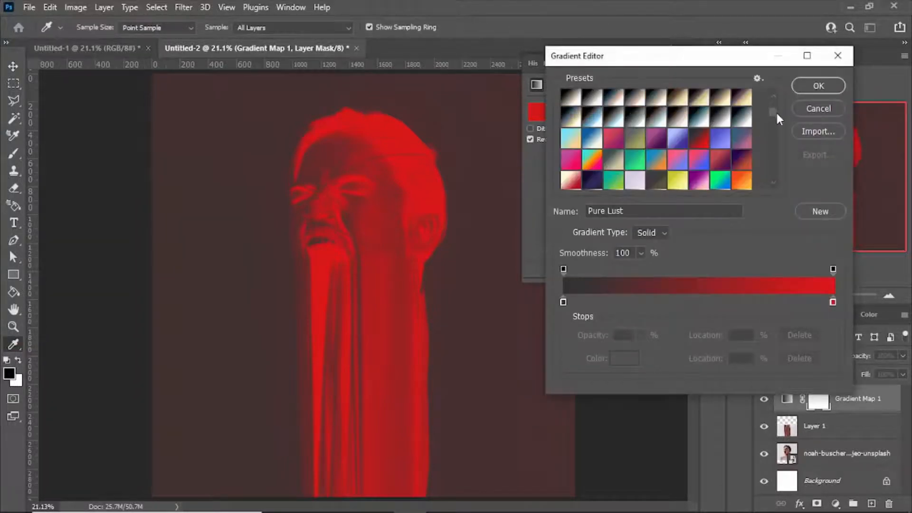
left_click(720, 159)
left_click(699, 160)
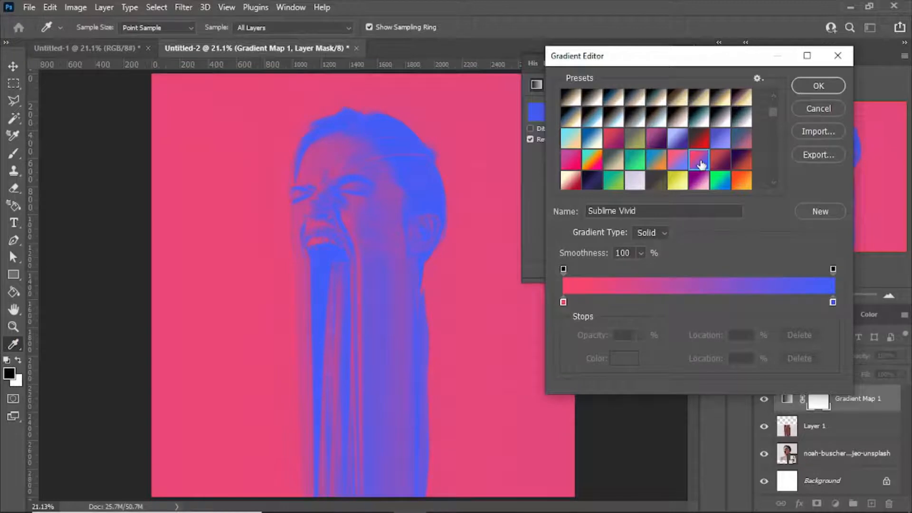
left_click(673, 164)
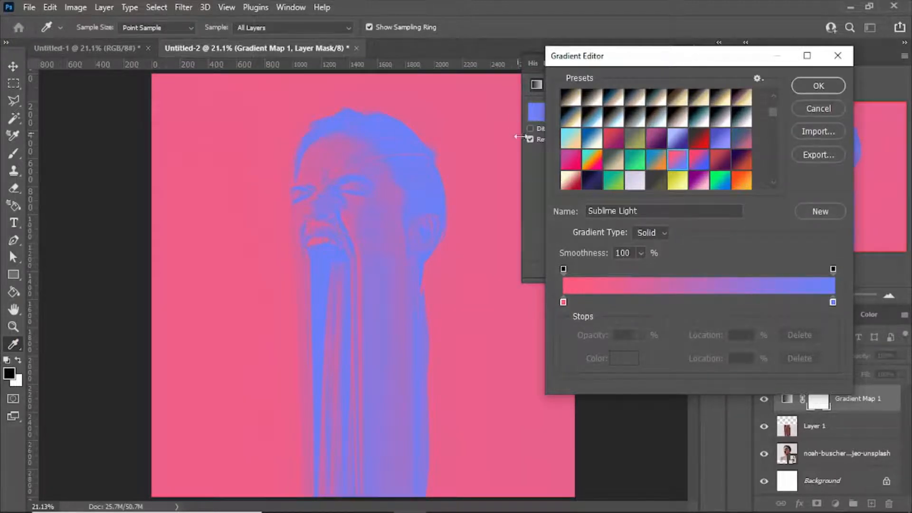
left_click(722, 180)
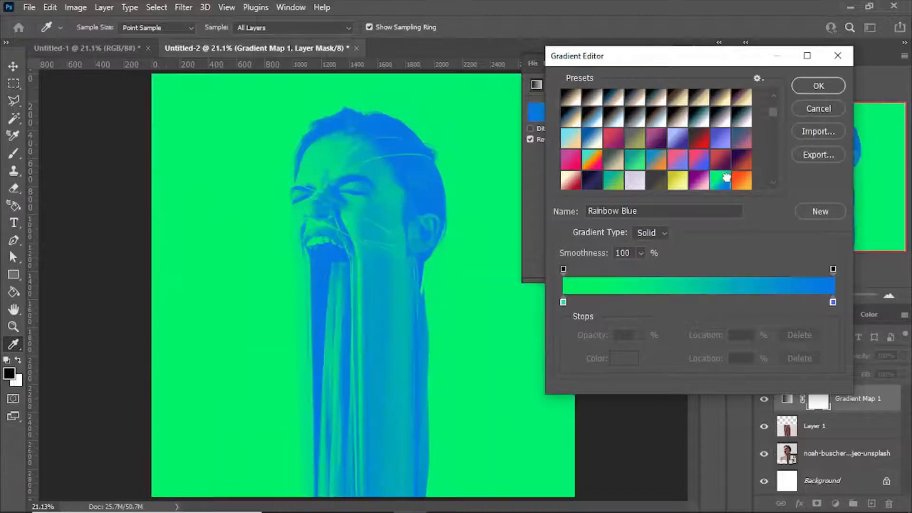
key("v")
left_click(818, 85)
left_click(531, 139)
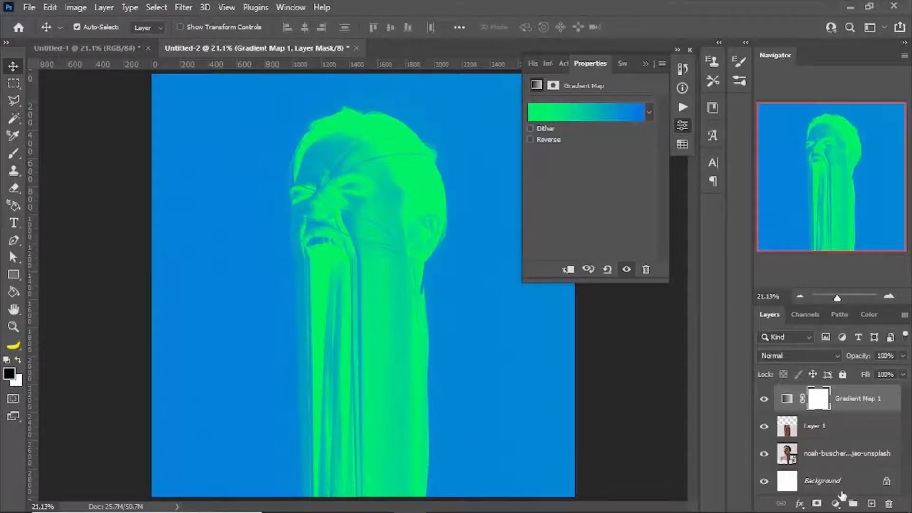
Add a Levels adjustment layer above the gradient map and set its RGB midtone input level to 0.57.
left_click(836, 504)
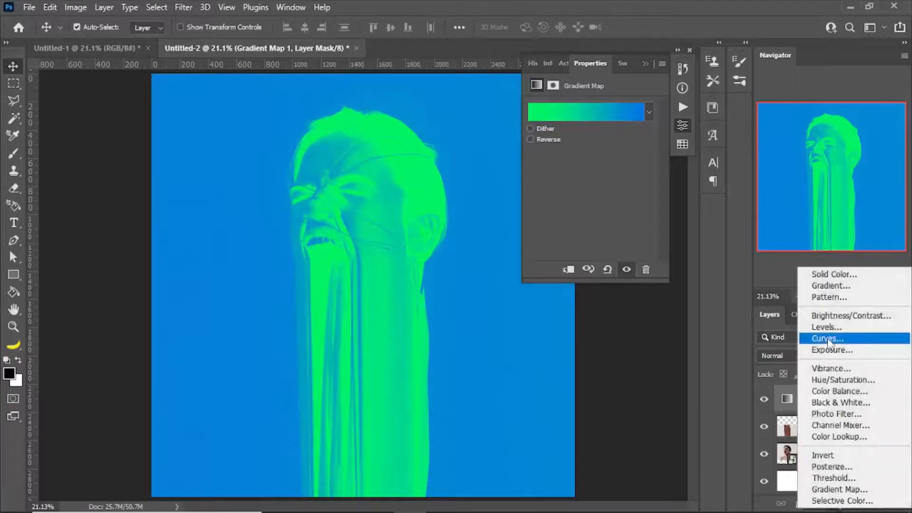
left_click(831, 327)
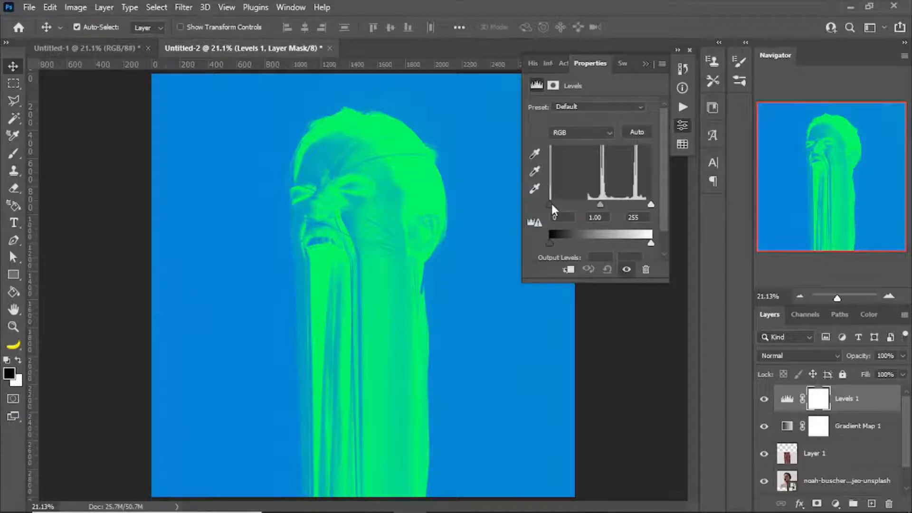
left_click_drag(551, 204, 498, 185)
left_click_drag(649, 207, 617, 207)
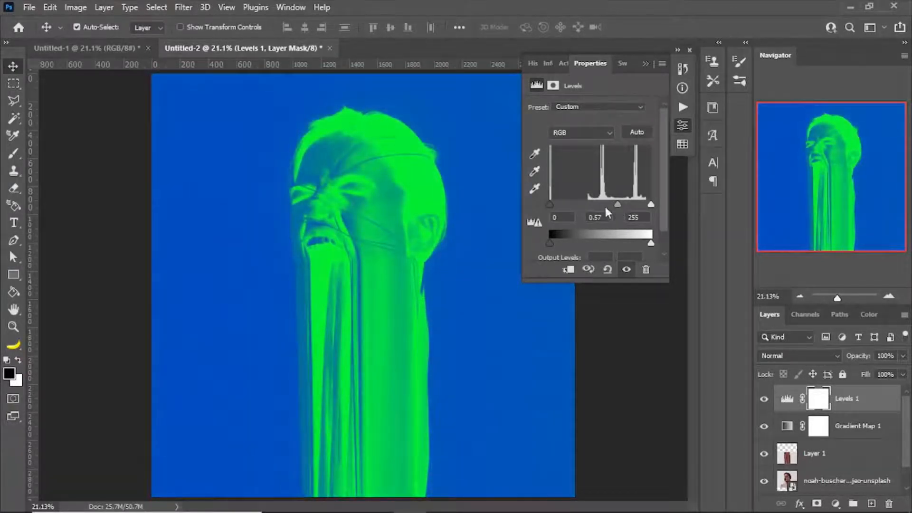
left_click_drag(546, 205, 517, 205)
Examine the dust and scratch textures on the Untitled-1 poster up close, especially around the head and upper background.
left_click(115, 46)
key("ctrl+plus")
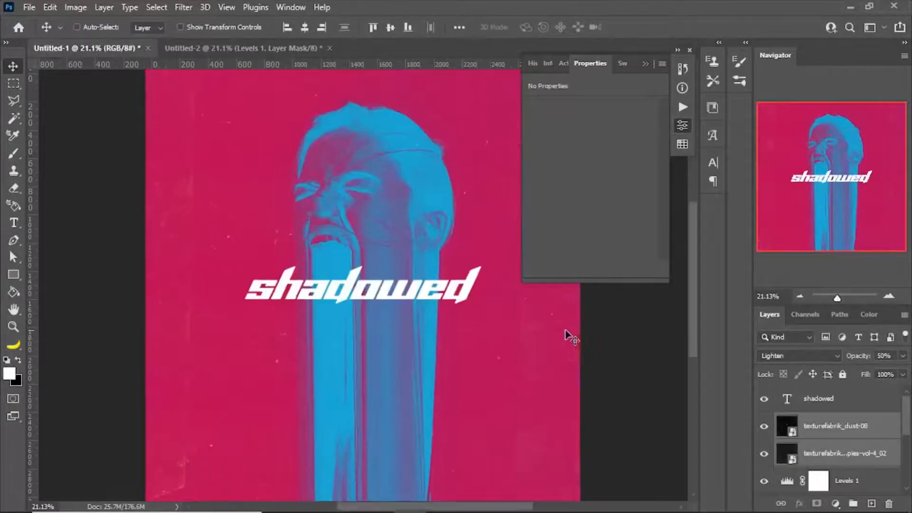
key("ctrl+plus")
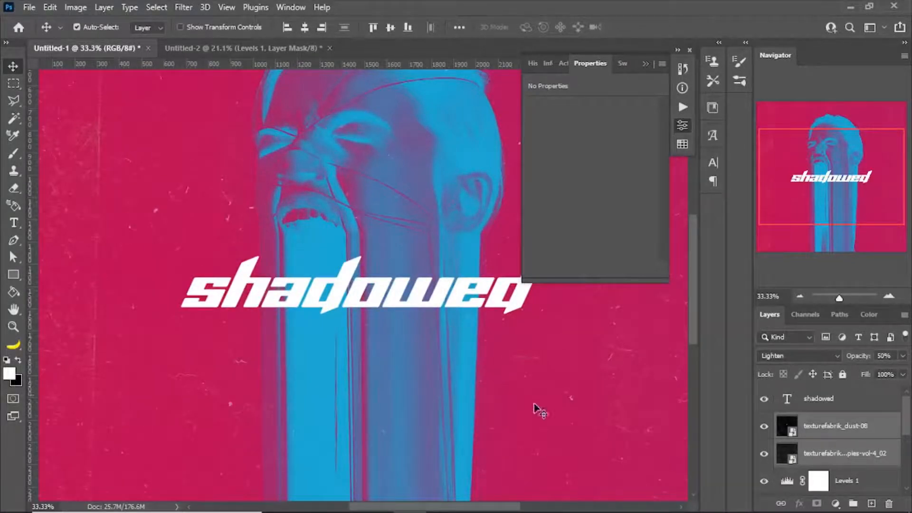
left_click_drag(693, 301, 697, 239)
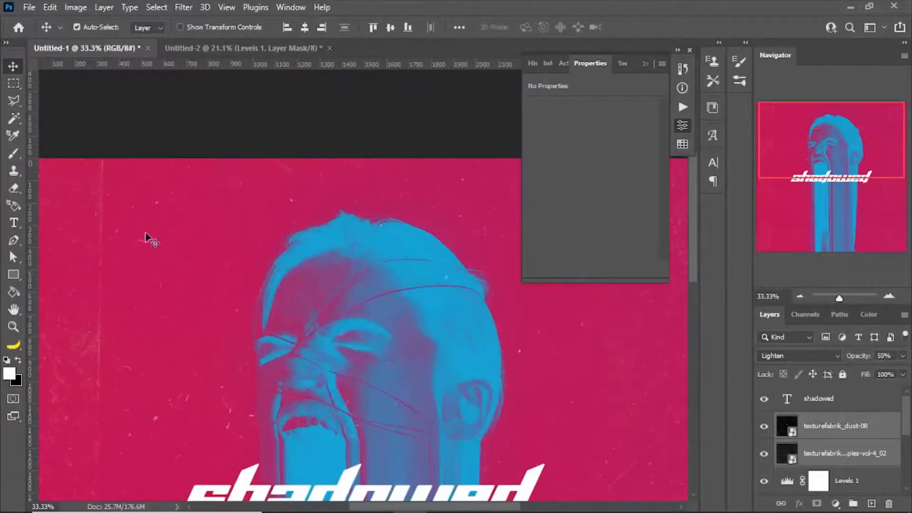
key("ctrl+minus")
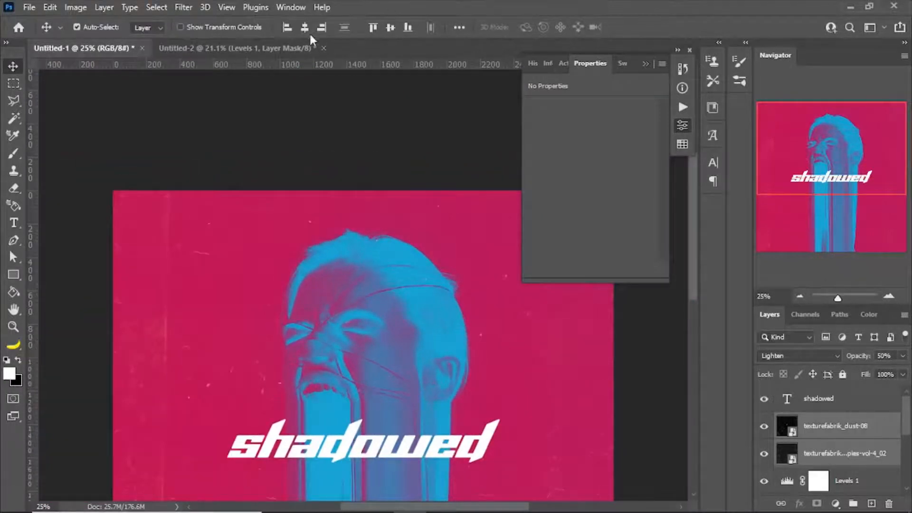
Place the texturefabrik_dust-08 image from the Downloads folder into Untitled-2 above the Levels 1 layer.
key("ctrl+0")
left_click(297, 46)
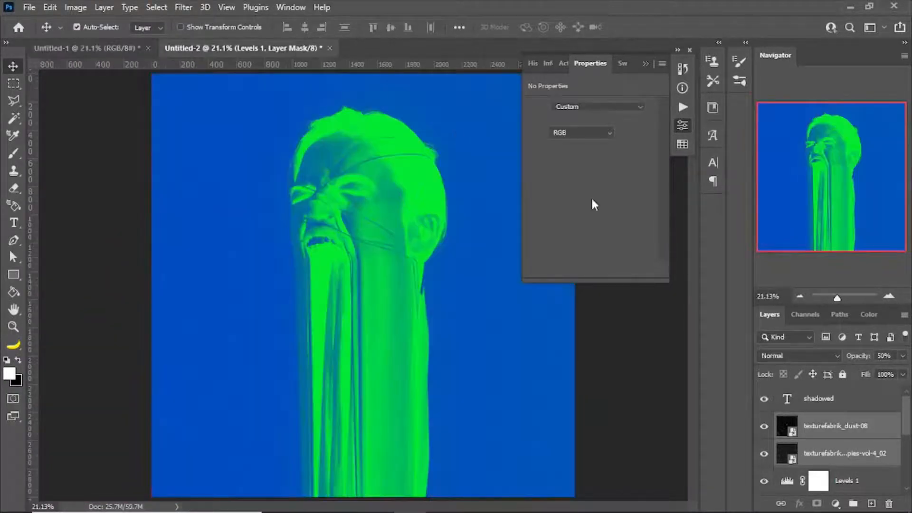
mouse_move(412, 504)
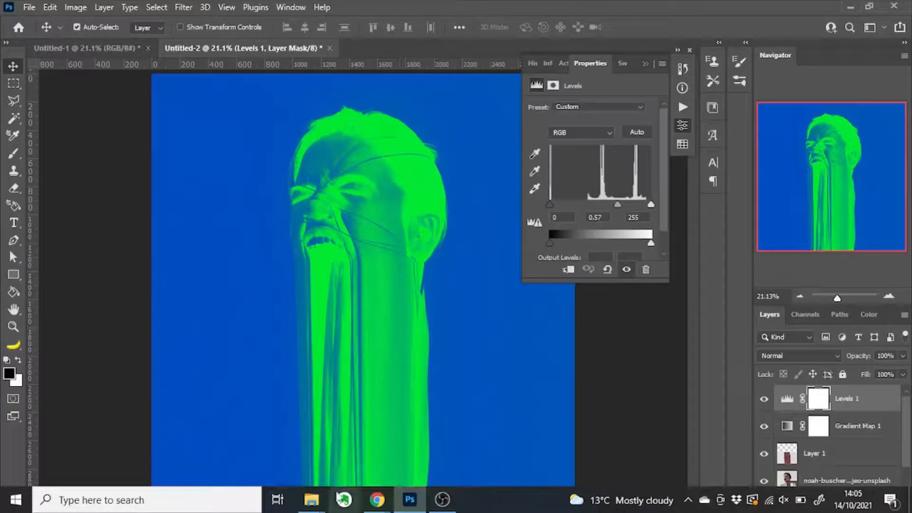
mouse_move(314, 505)
left_click(301, 455)
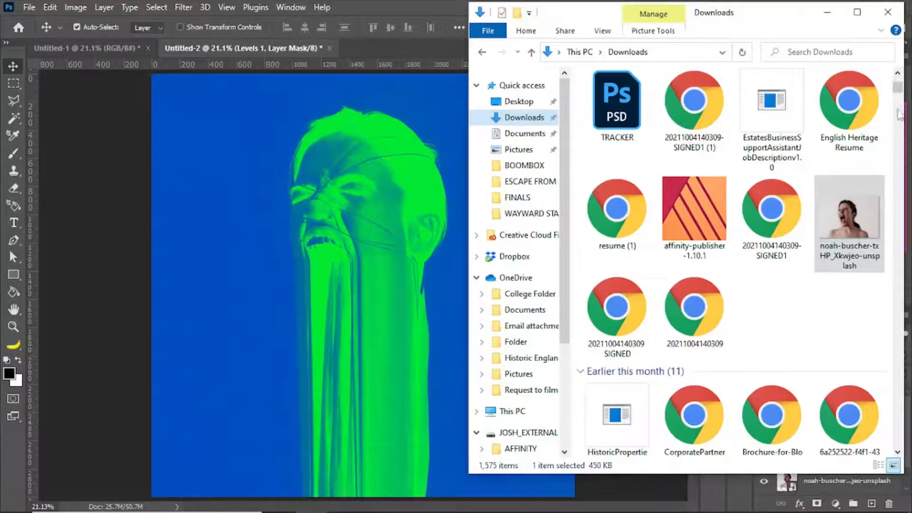
left_click_drag(897, 89, 901, 95)
left_click_drag(770, 214, 214, 252)
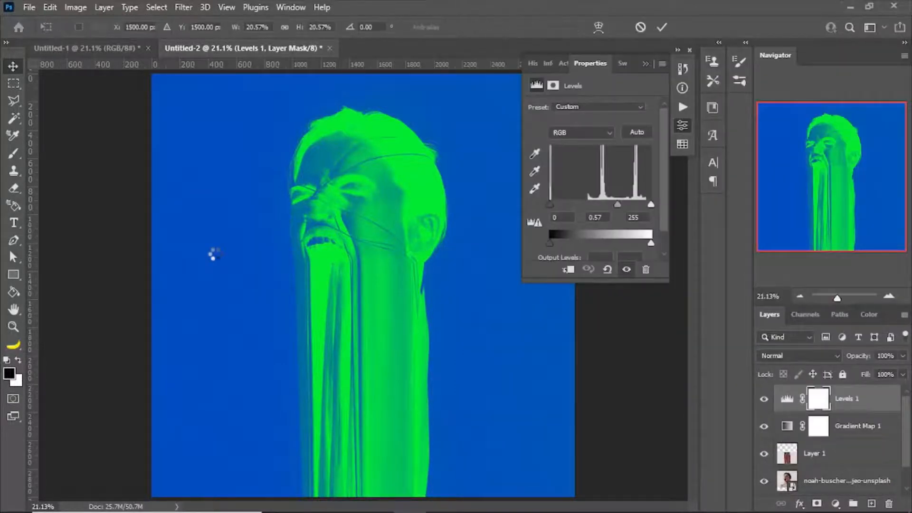
key("Return")
key("ctrl+plus")
key("ctrl+plus")
key("ctrl+plus")
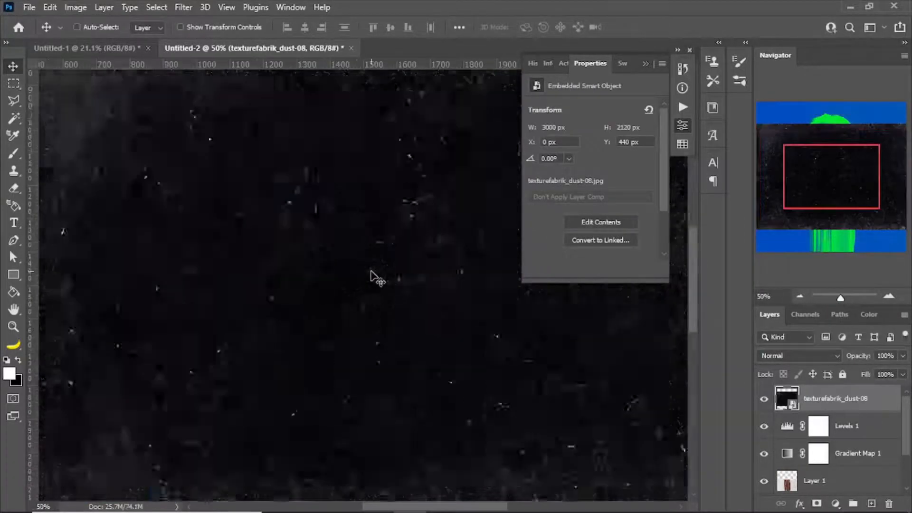
key("ctrl+0")
Place the texturefabrik photocopies-vol-4_02 image from the Downloads folder into Untitled-2 above the dust texture.
mouse_move(311, 502)
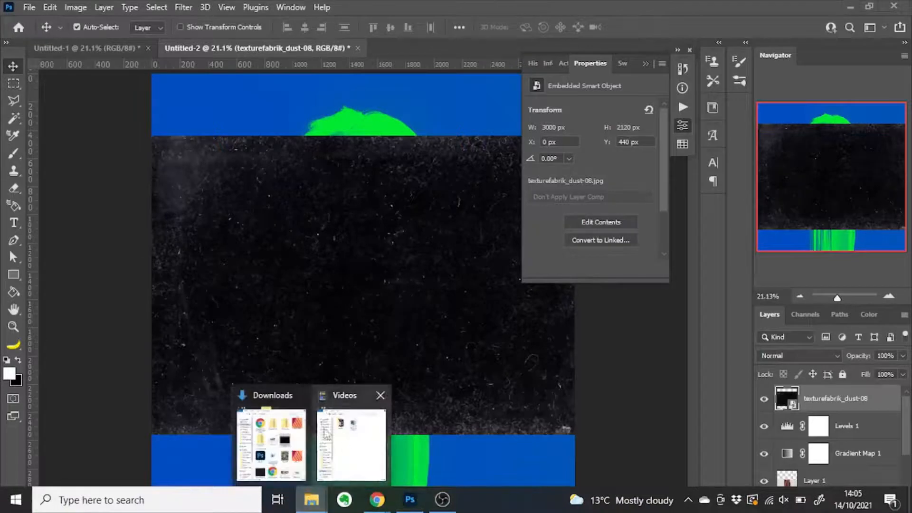
left_click(271, 449)
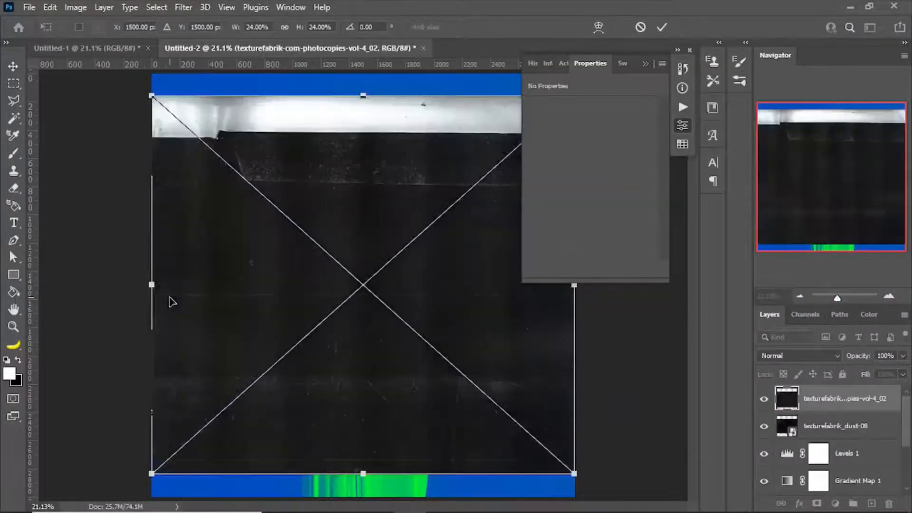
key("Return")
key("ctrl+plus")
key("ctrl+plus")
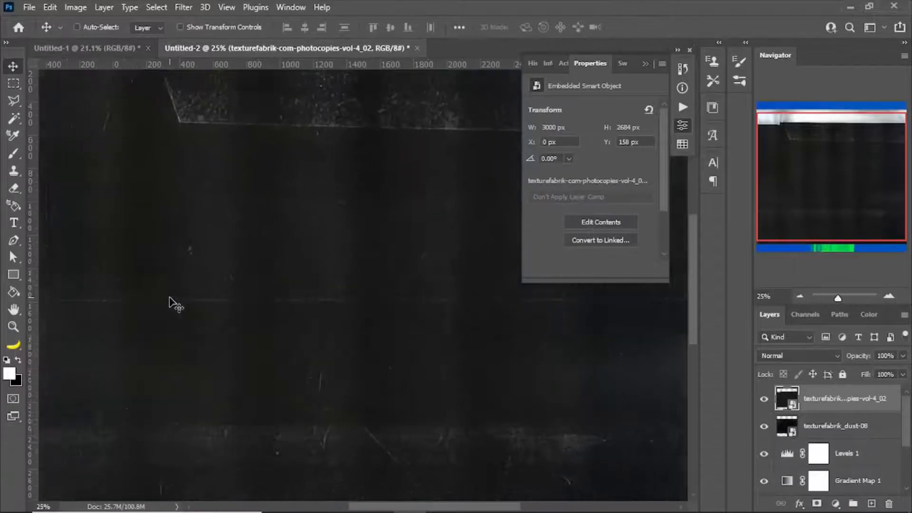
key("ctrl+0")
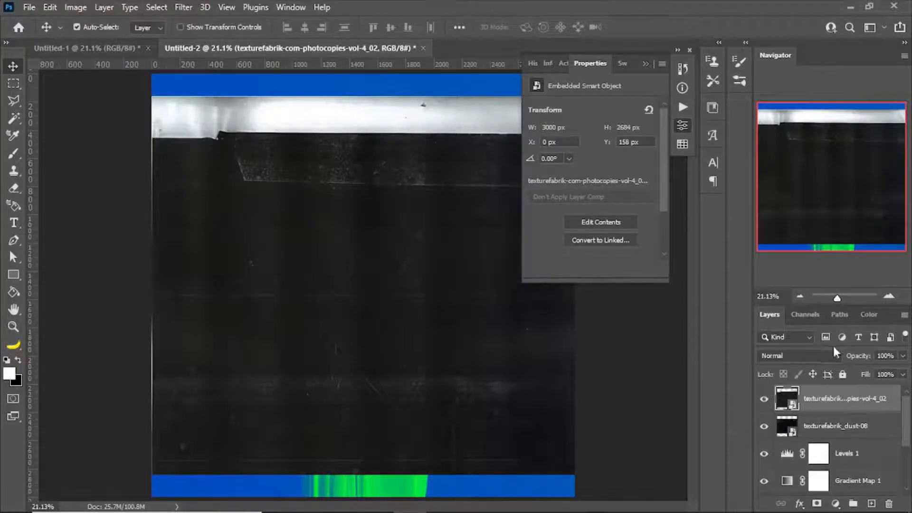
Rotate both texture layers together a quarter turn clockwise and enlarge them to cover the whole canvas.
left_click(862, 434, "shift")
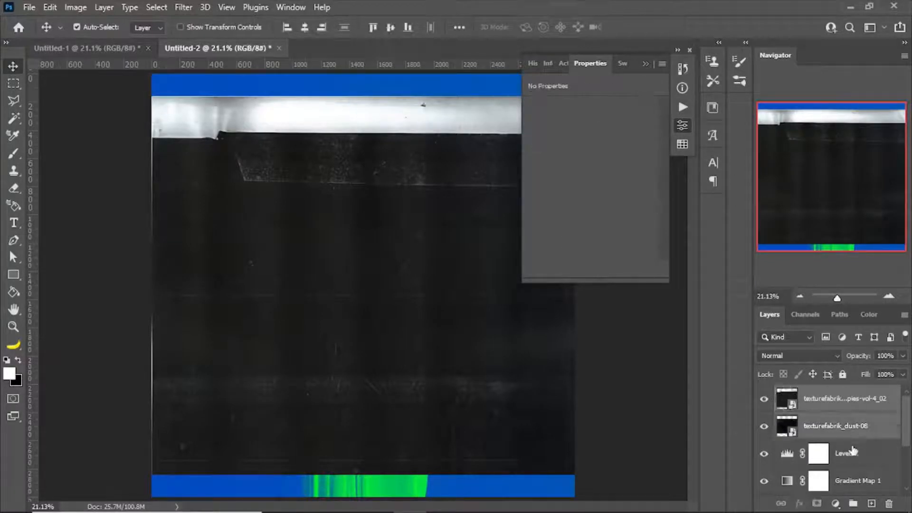
key("ctrl+minus")
key("ctrl+minus")
key("ctrl+minus")
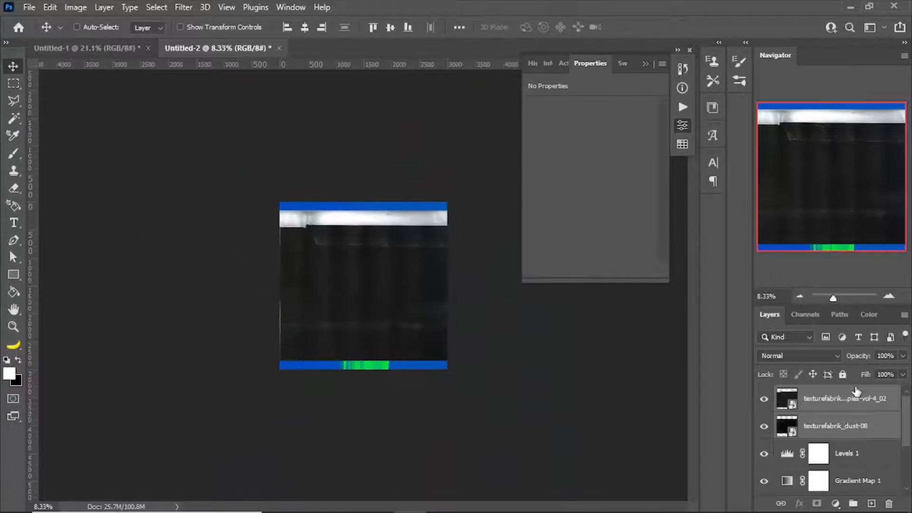
key("ctrl+t")
left_click_drag(466, 167, 510, 406)
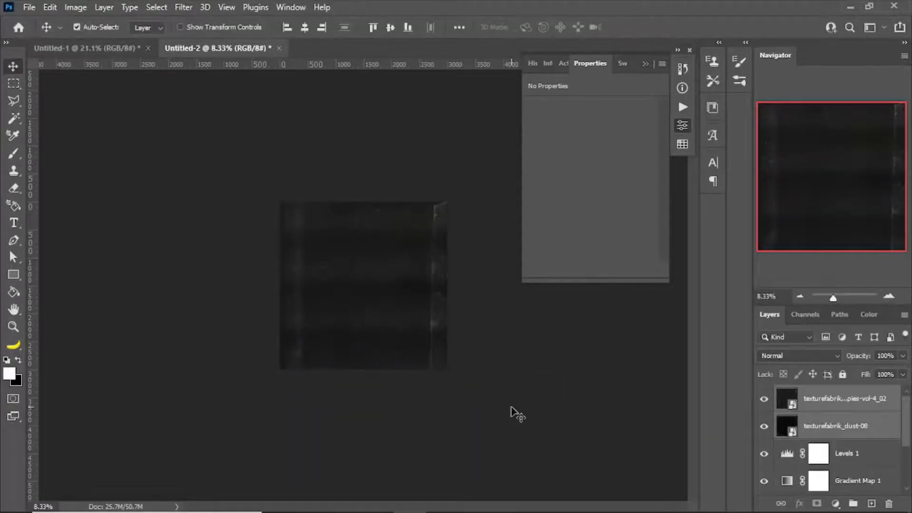
key("ctrl+0")
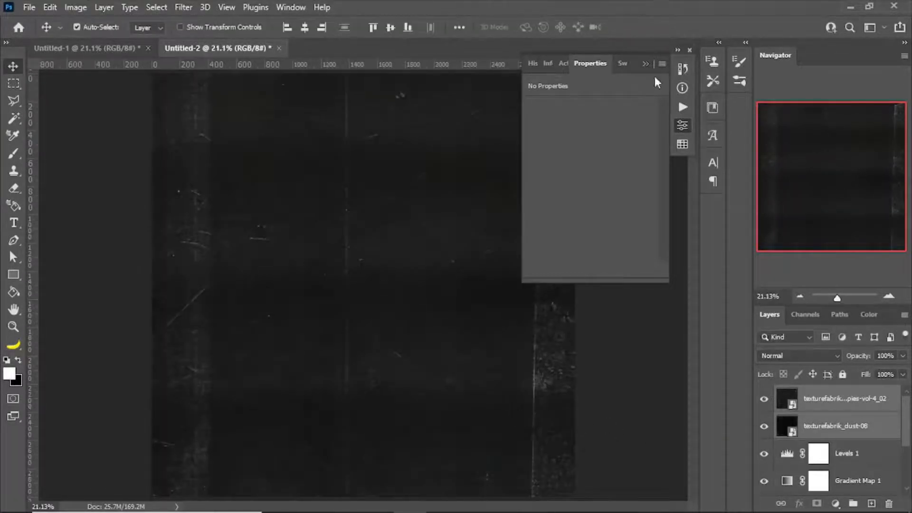
Set the blend mode of both texture layers to Lighten and check the dust around the head and background.
left_click(647, 66)
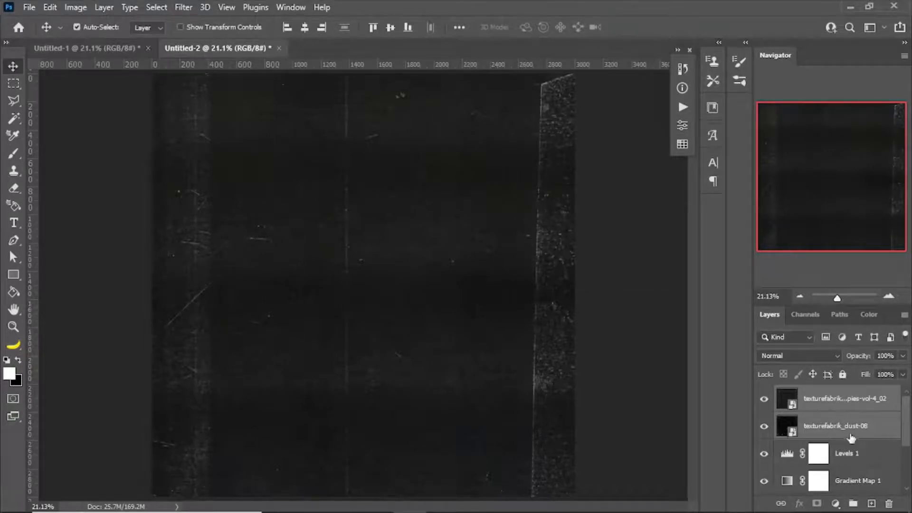
left_click(793, 357)
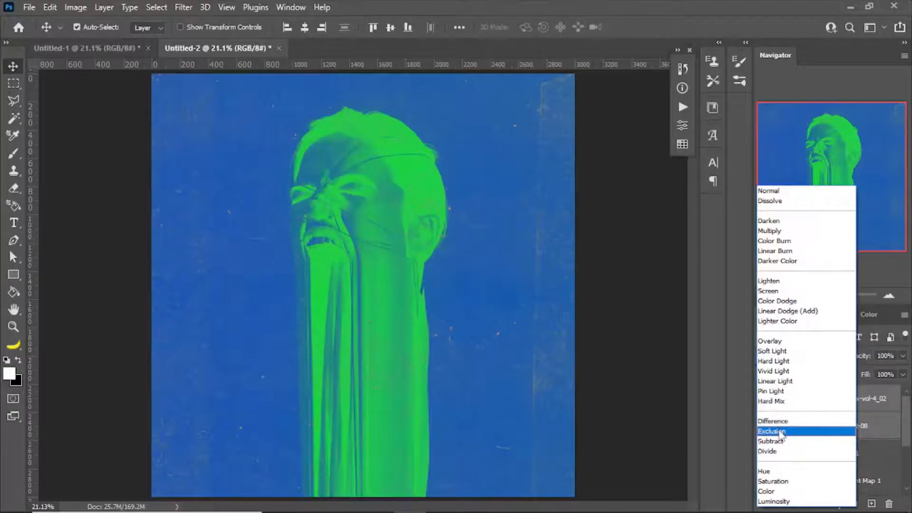
left_click(763, 282)
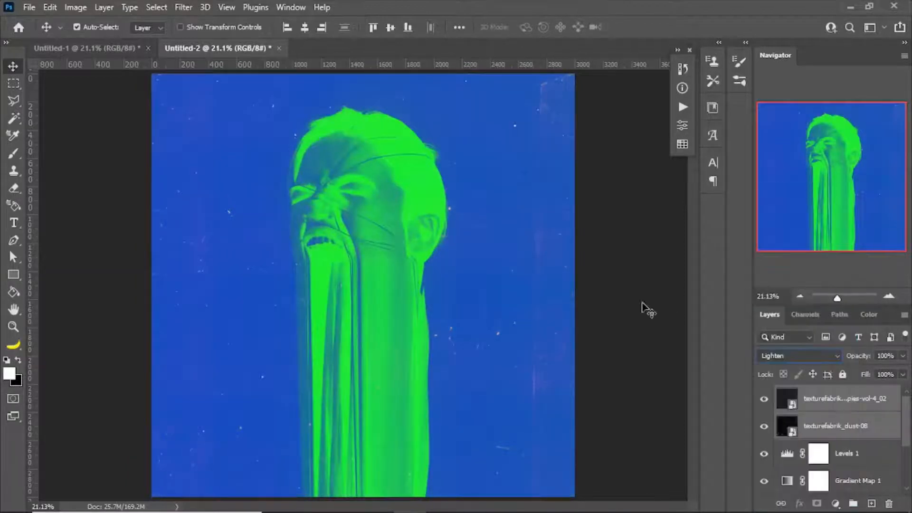
key("ctrl+plus")
key("ctrl+plus")
key("ctrl+plus")
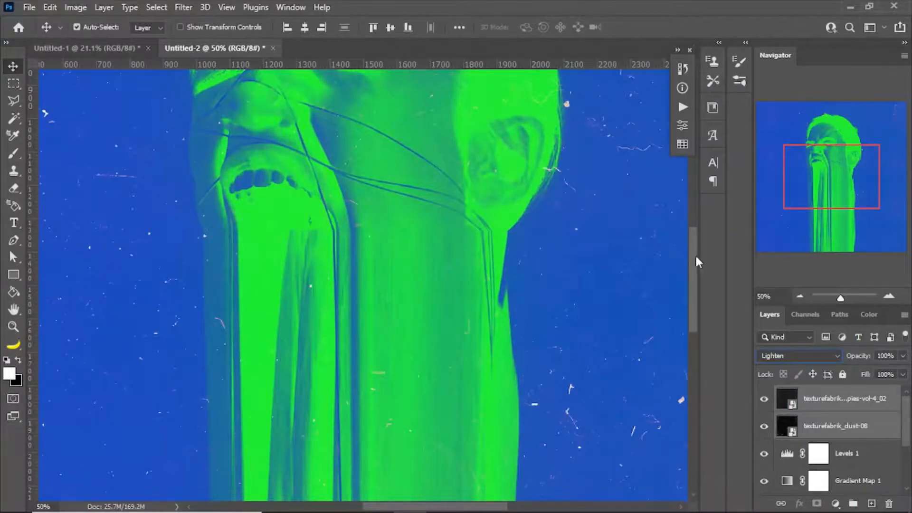
left_click_drag(696, 257, 696, 185)
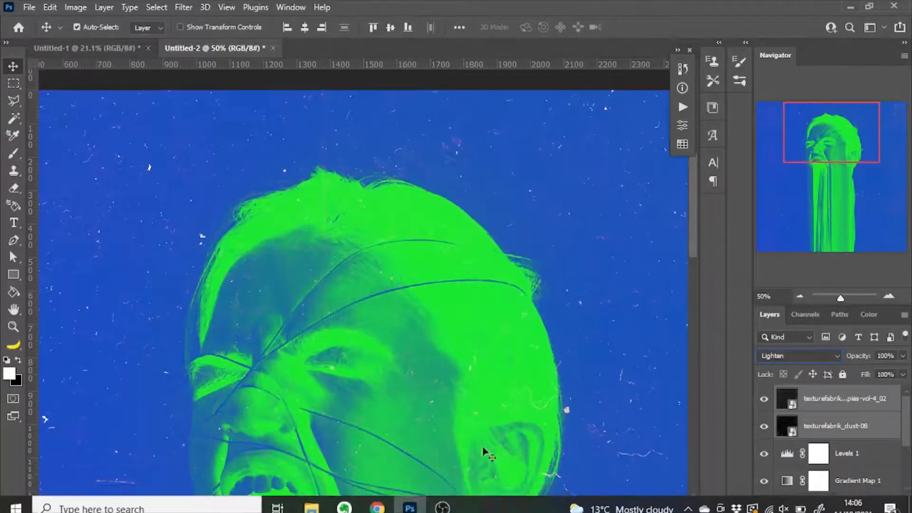
left_click_drag(473, 506, 539, 507)
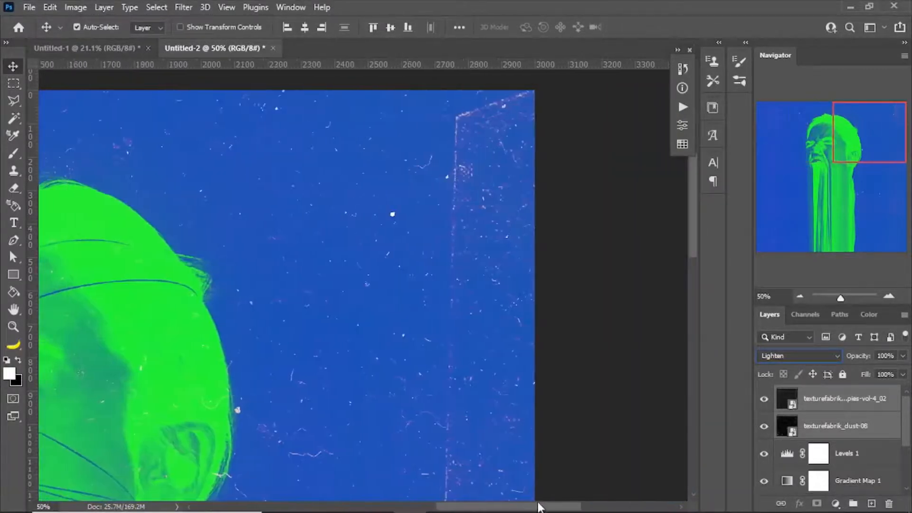
key("ctrl+0")
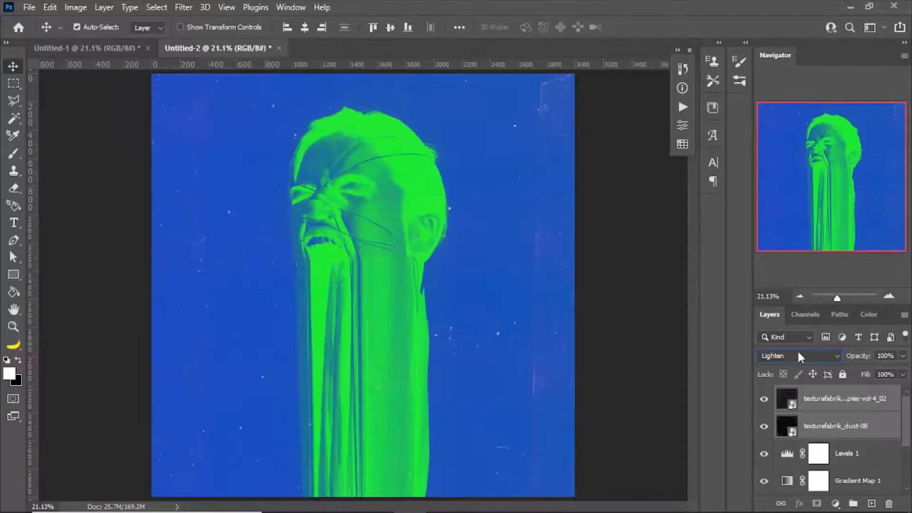
Set both texture layers to 50% opacity and keep the Lighten blend mode after previewing other modes.
left_click(904, 356)
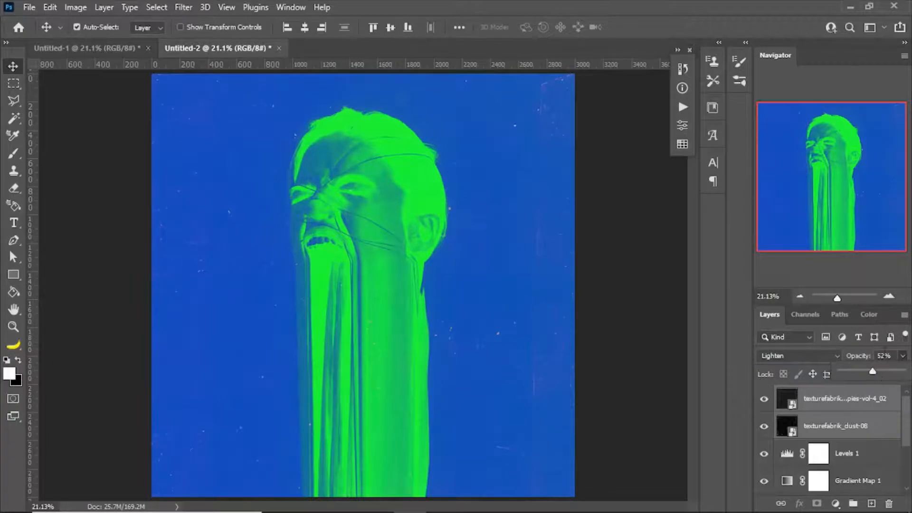
left_click(885, 354)
type("50")
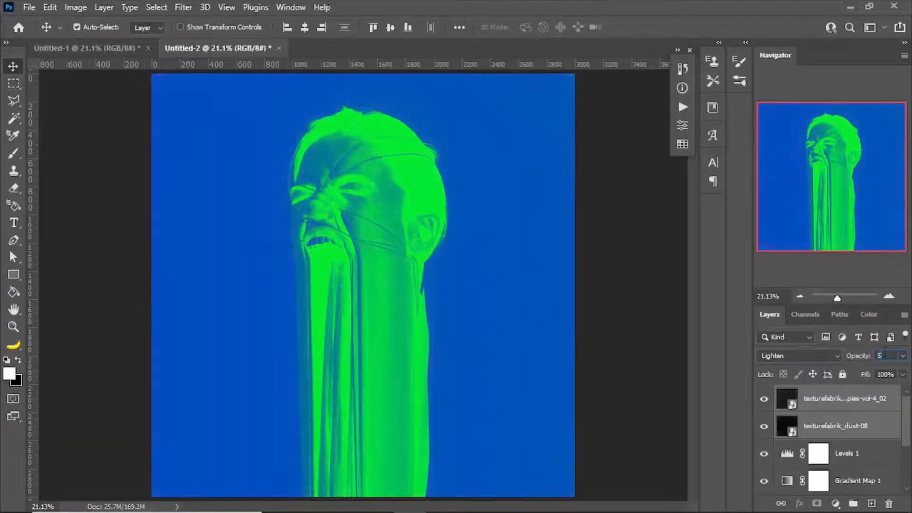
left_click(816, 355)
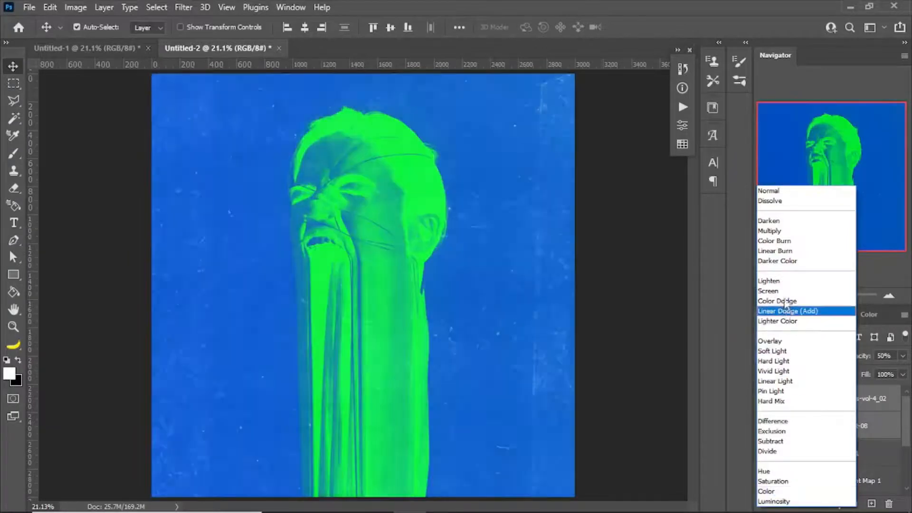
left_click(782, 283)
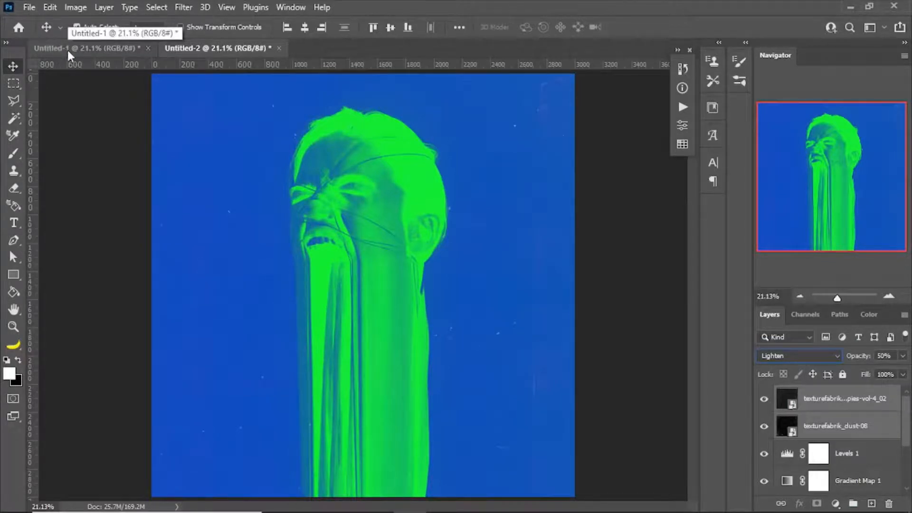
Add a layer above the textures in Untitled-2 and start a 72 pt text line beside the stretched face.
left_click(110, 46)
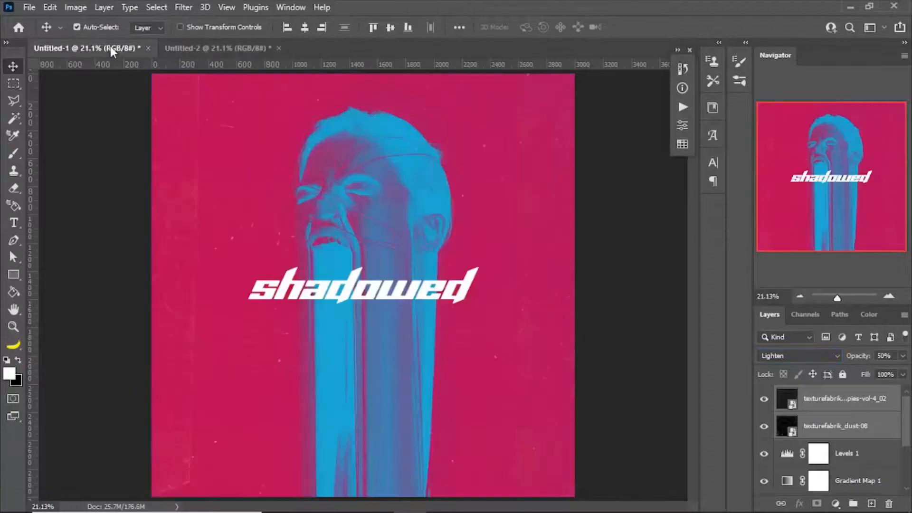
left_click(228, 48)
left_click(872, 504)
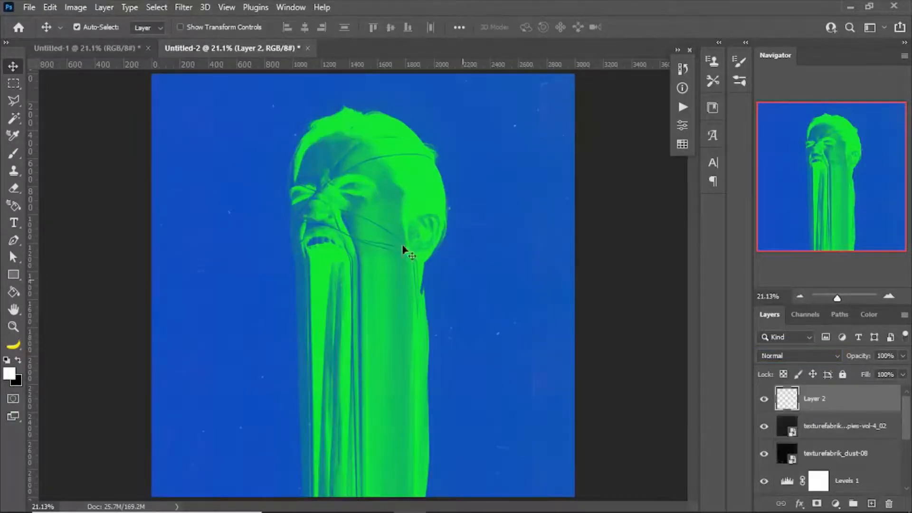
key("t")
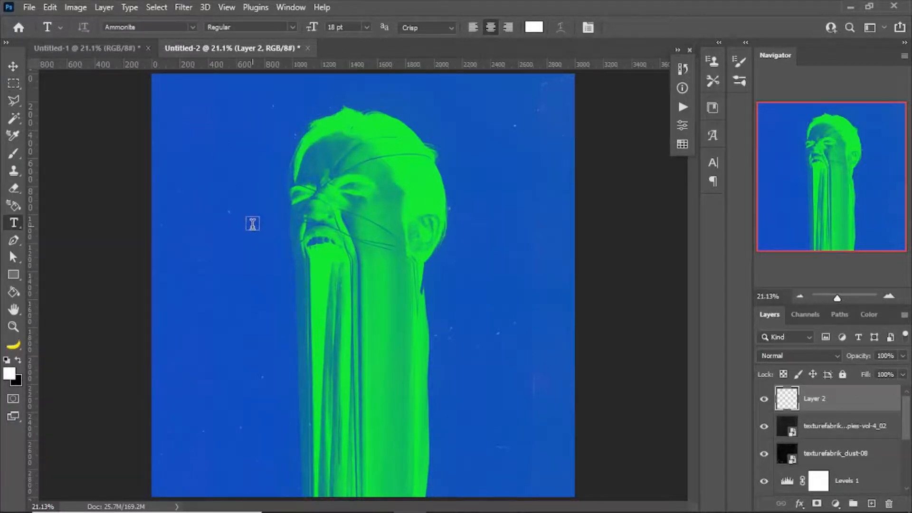
left_click(253, 271)
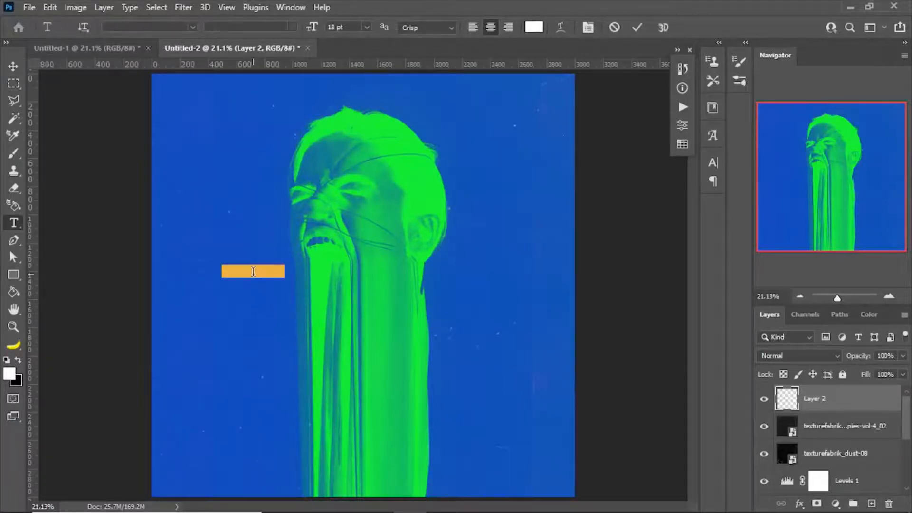
left_click(366, 27)
left_click(366, 197)
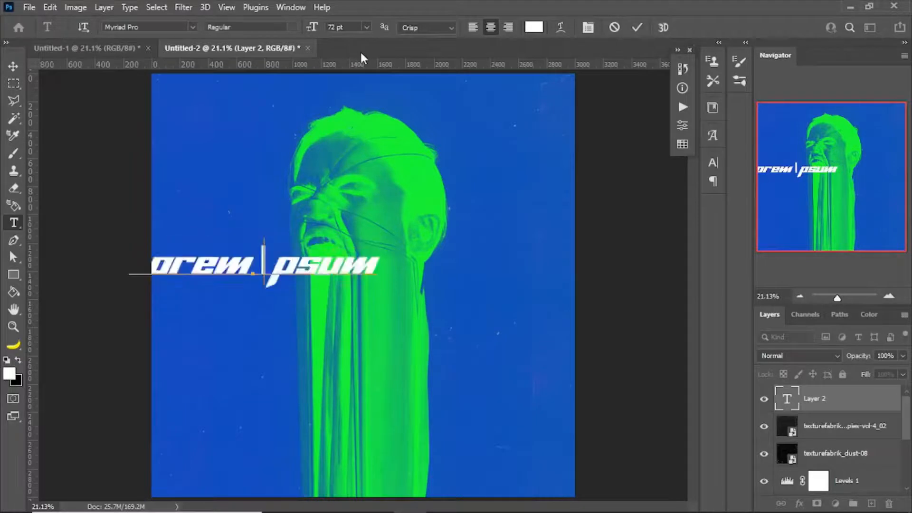
Clear the placeholder text and set the text line's font to Ammonite.
type("P")
key("BackSpace")
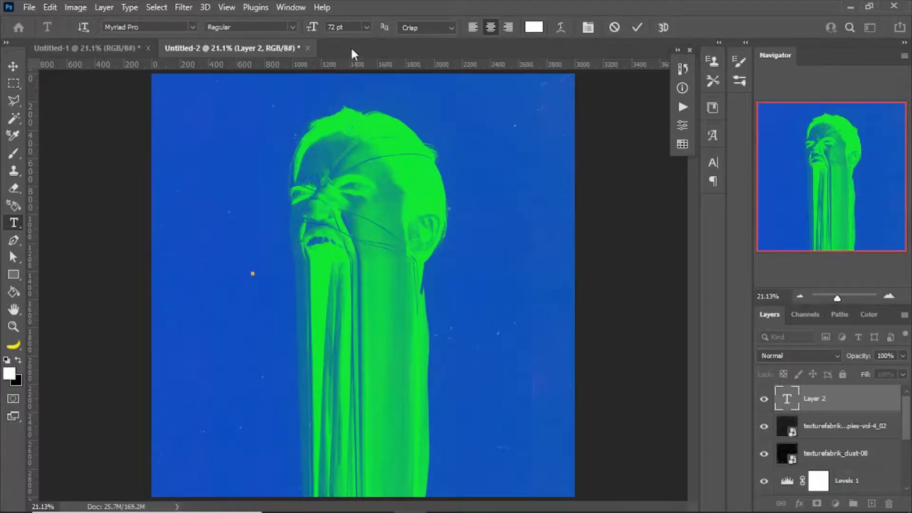
left_click(178, 27)
type("AMM")
left_click(186, 67)
type("as")
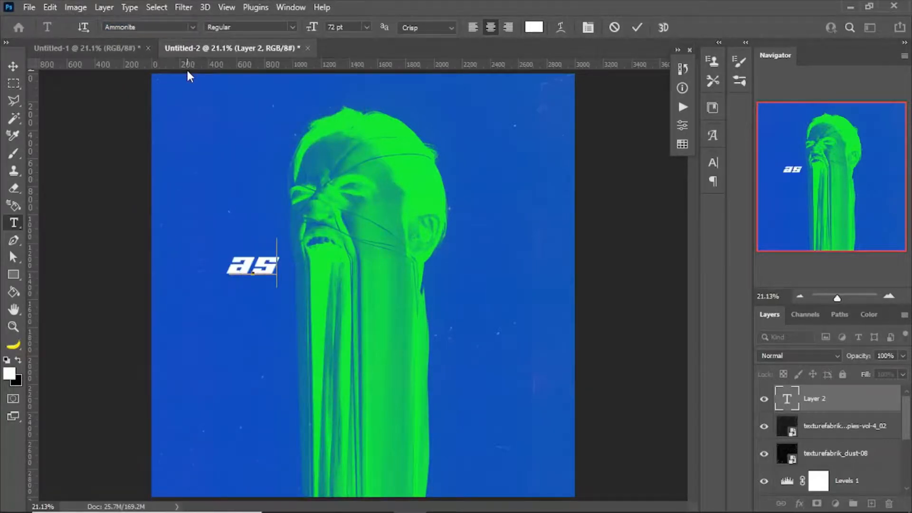
type("P")
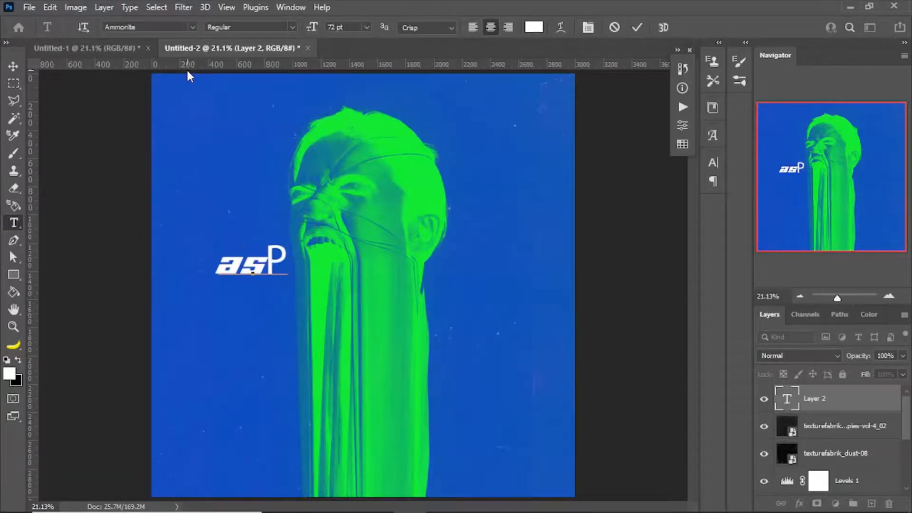
type("s")
key("Right")
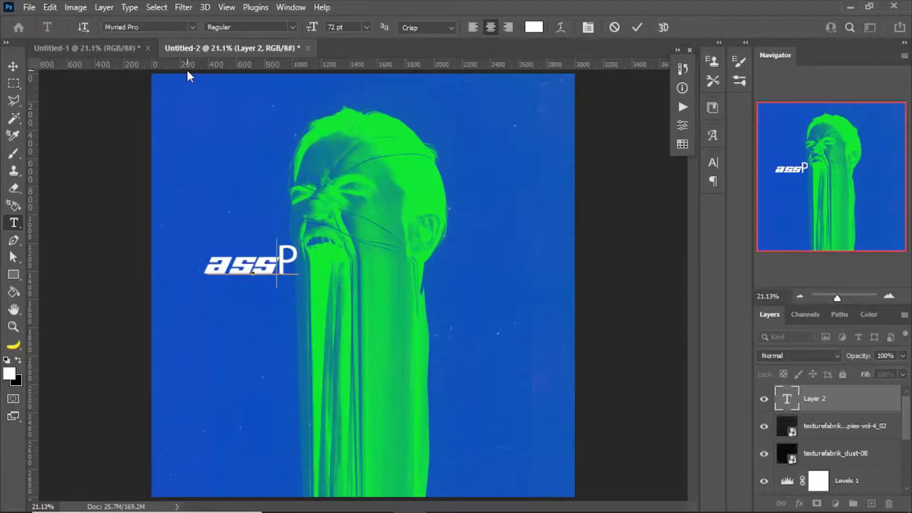
key("BackSpace")
key("BackSpace")
key("BackSpace")
key("BackSpace")
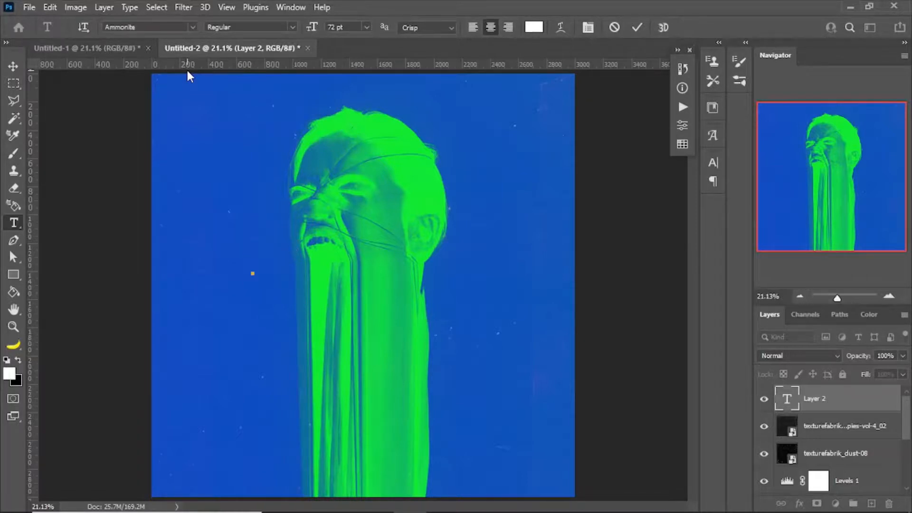
Check the title on the Untitled-1 poster and start a new text line reading "heave" over the stretched face in Untitled-2.
left_click(98, 53)
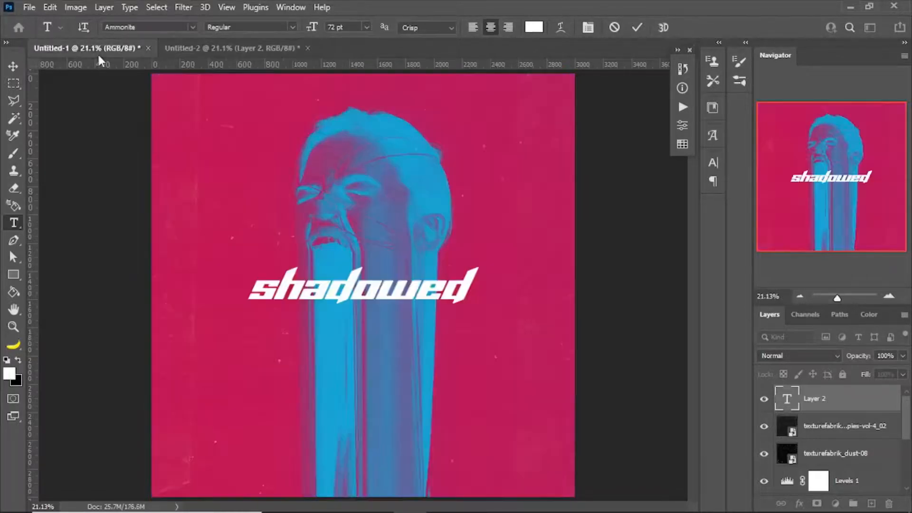
left_click(206, 48)
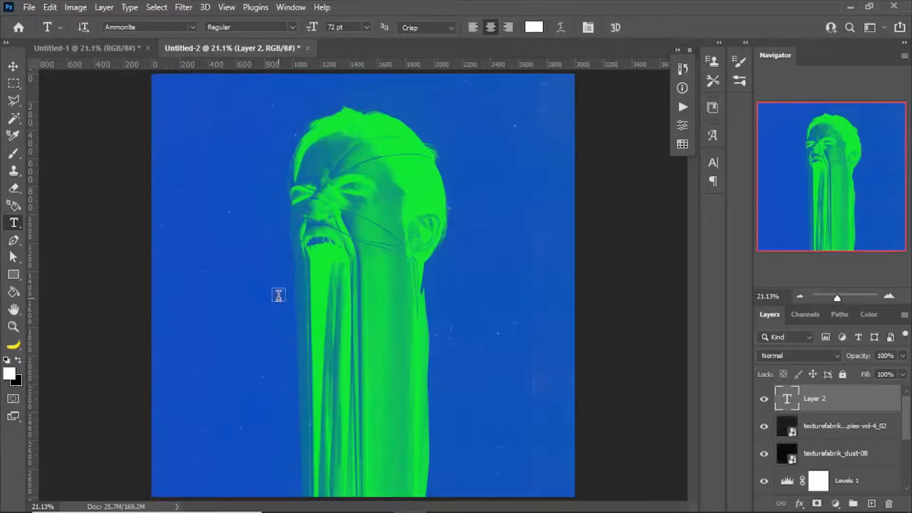
left_click(279, 295)
type("heave")
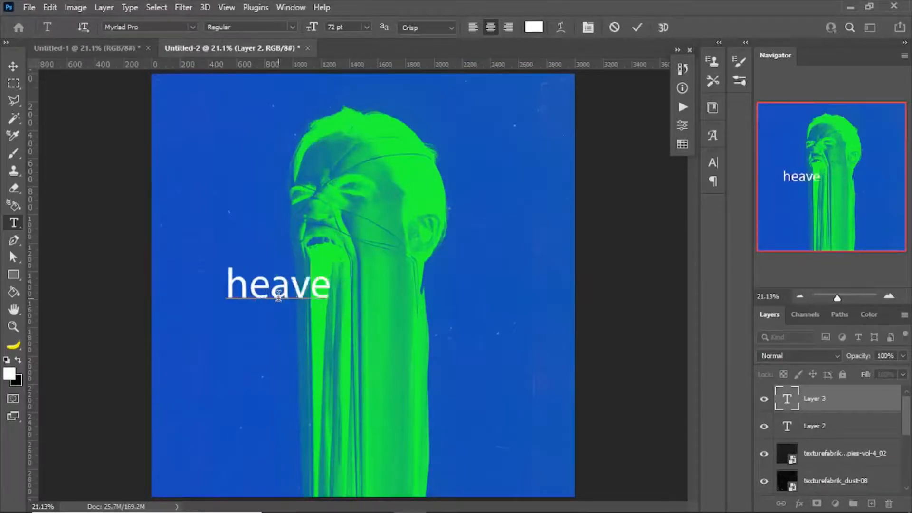
Set the "heave" text's font to Ammonite and complete the word as "heavenly".
double_click(278, 295)
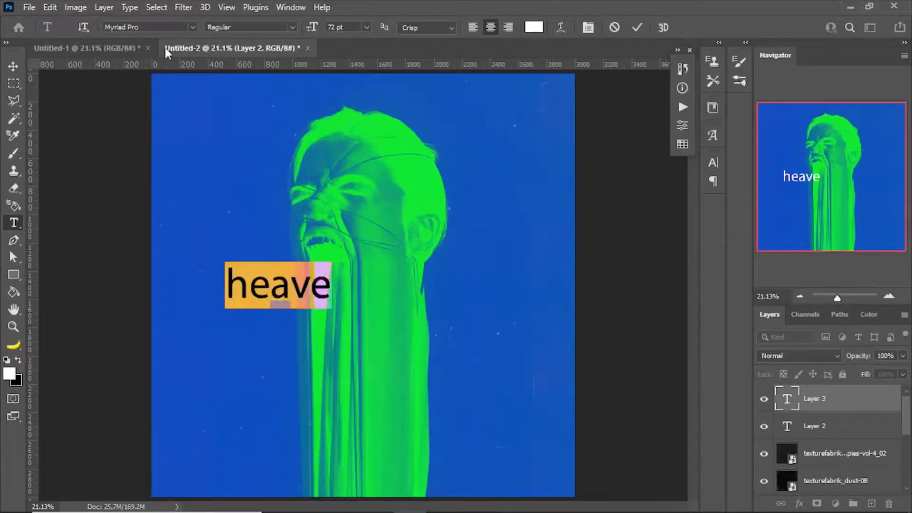
left_click(192, 27)
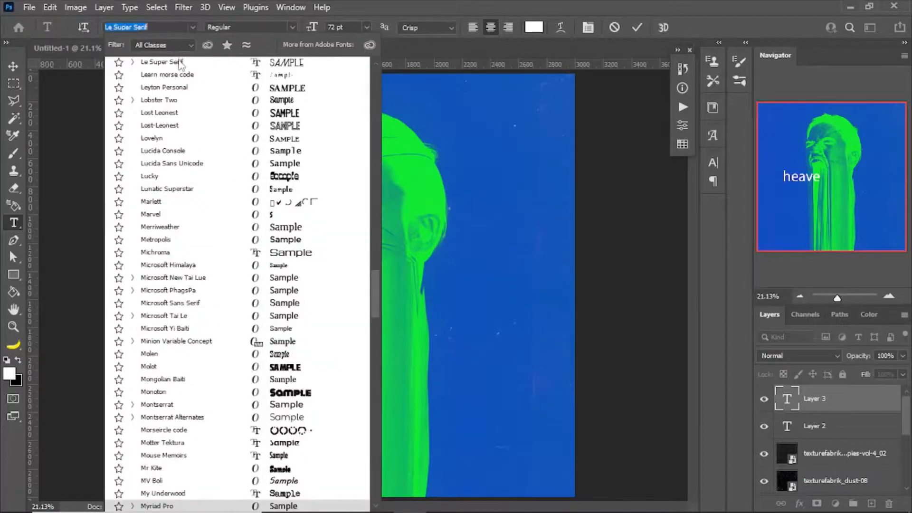
type("ammonite")
left_click(178, 70)
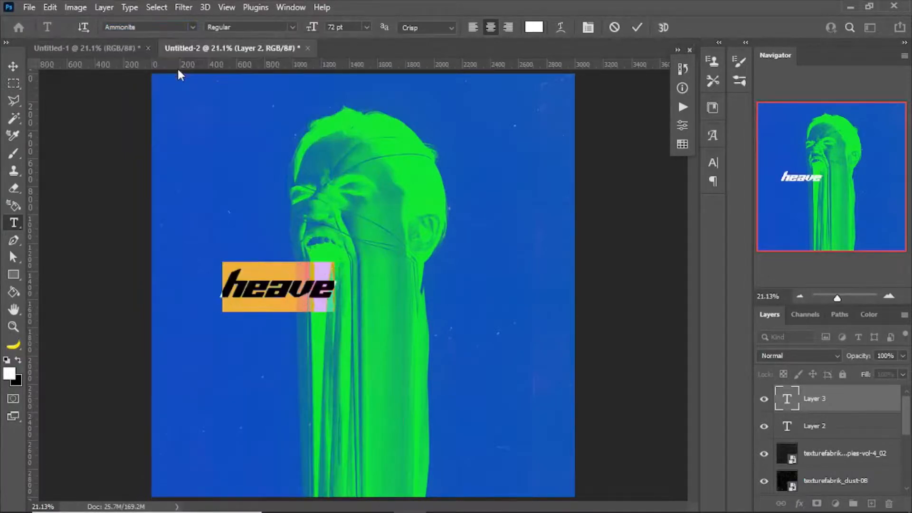
key("Right")
type("nly")
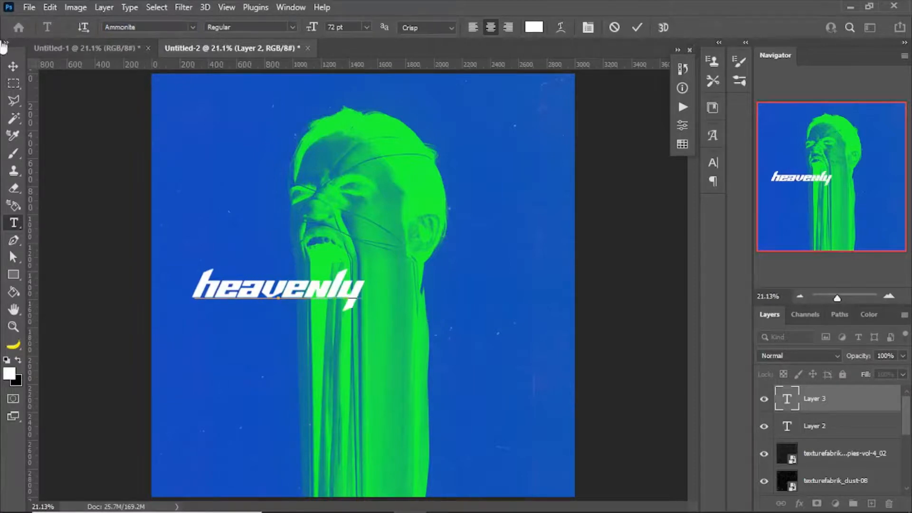
left_click(13, 66)
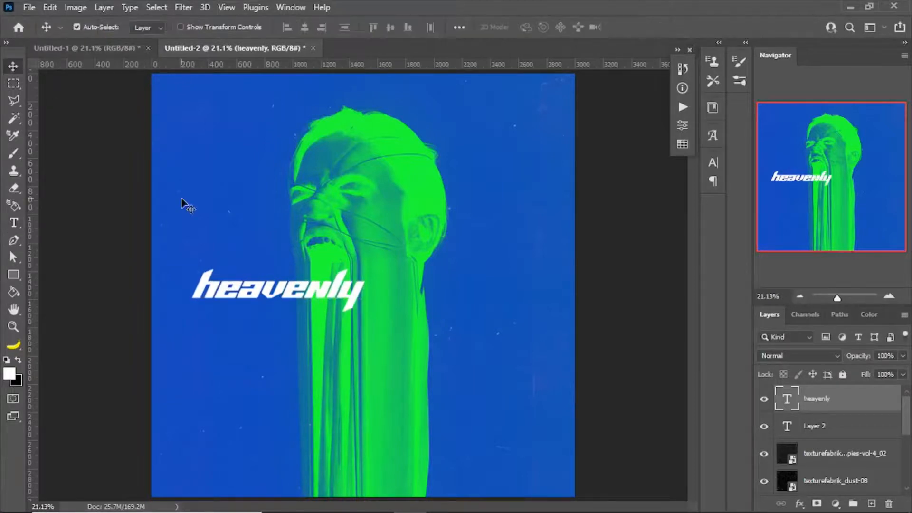
Centre the "heavenly" title horizontally and vertically on the canvas and deselect.
key("ctrl+a")
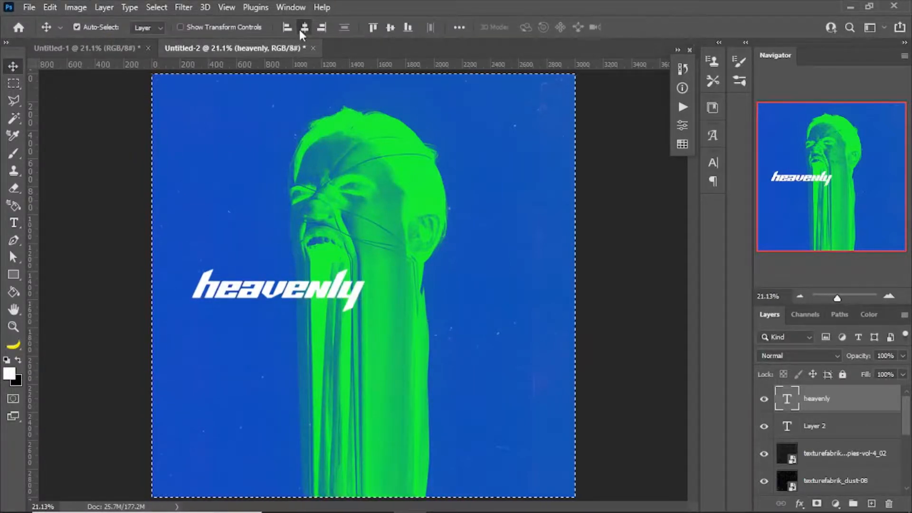
left_click(390, 28)
left_click(391, 28)
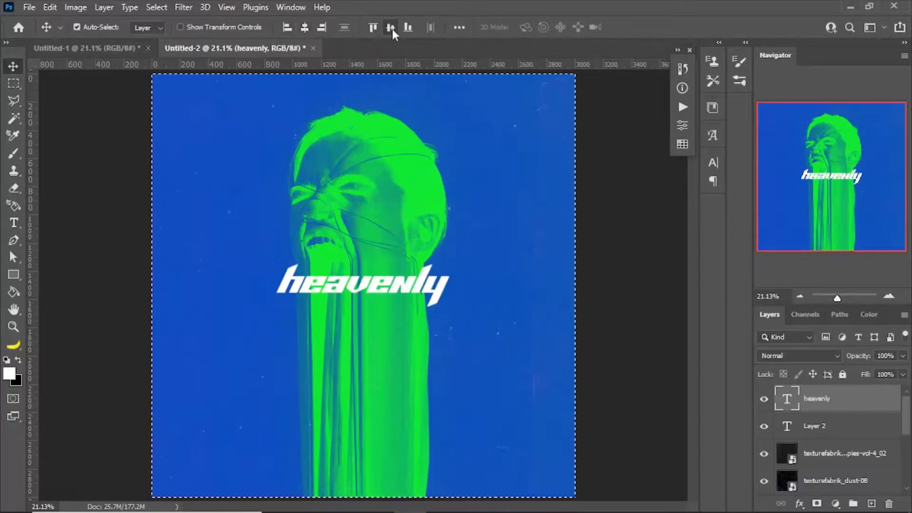
key("ctrl+d")
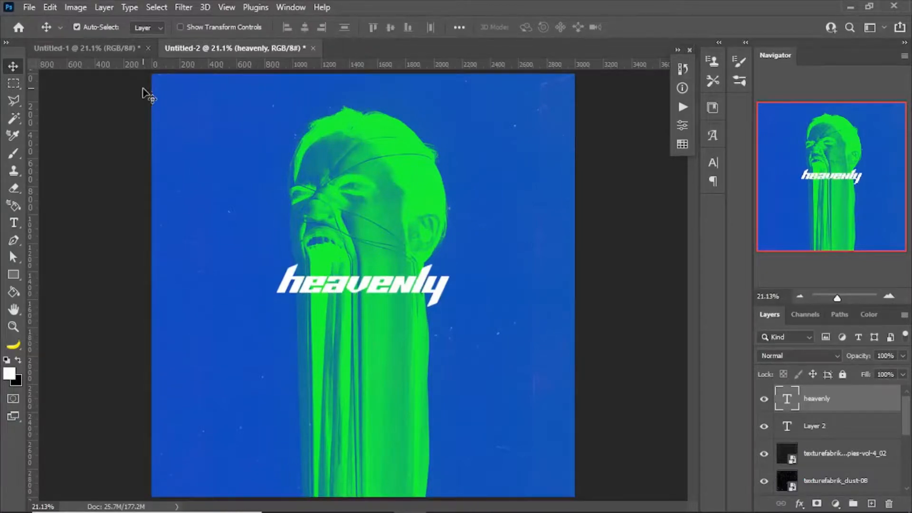
Undo the title's alignment and clear the canvas selection.
key("ctrl+z")
key("ctrl+z")
key("ctrl+z")
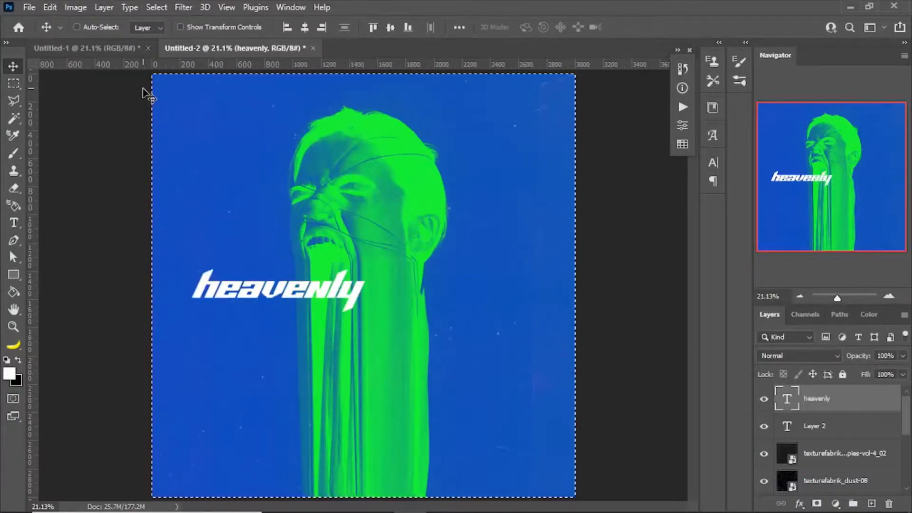
key("ctrl+d")
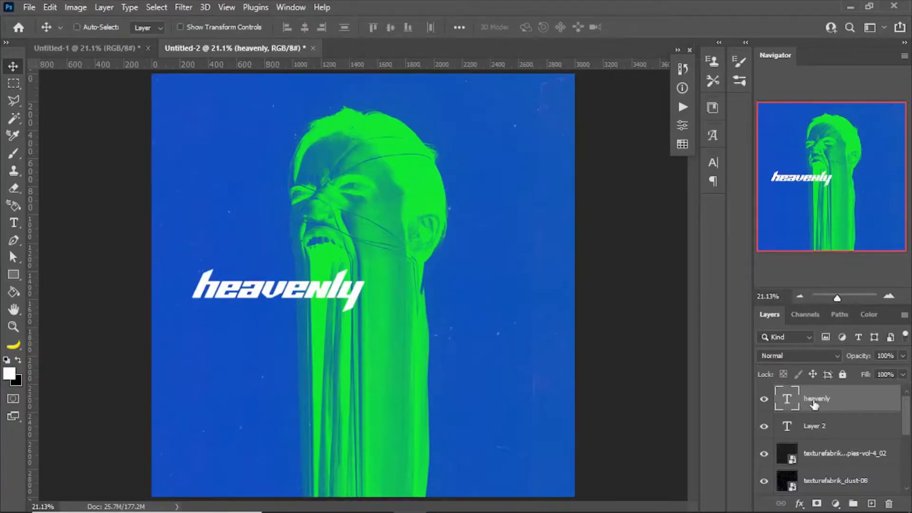
Select the whole canvas, align the "heavenly" layer to its horizontal and vertical centres, and remove the selection.
key("ctrl+a")
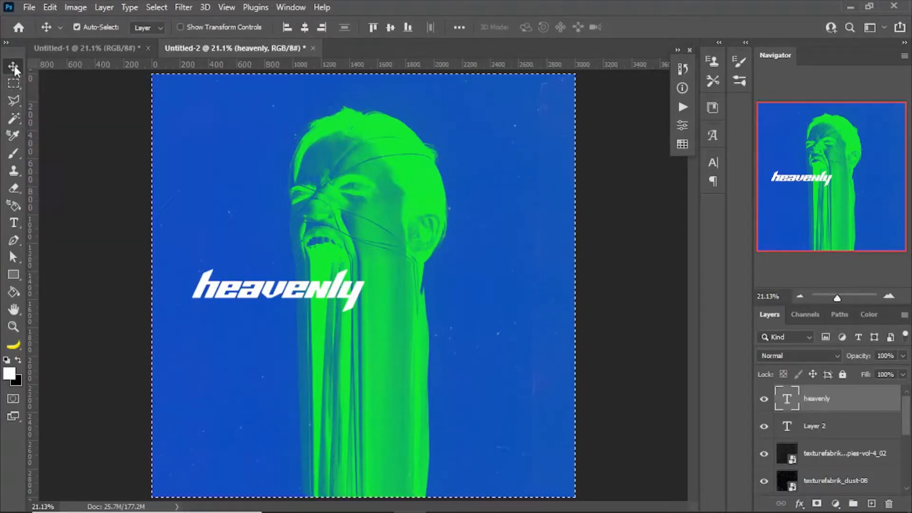
left_click(304, 28)
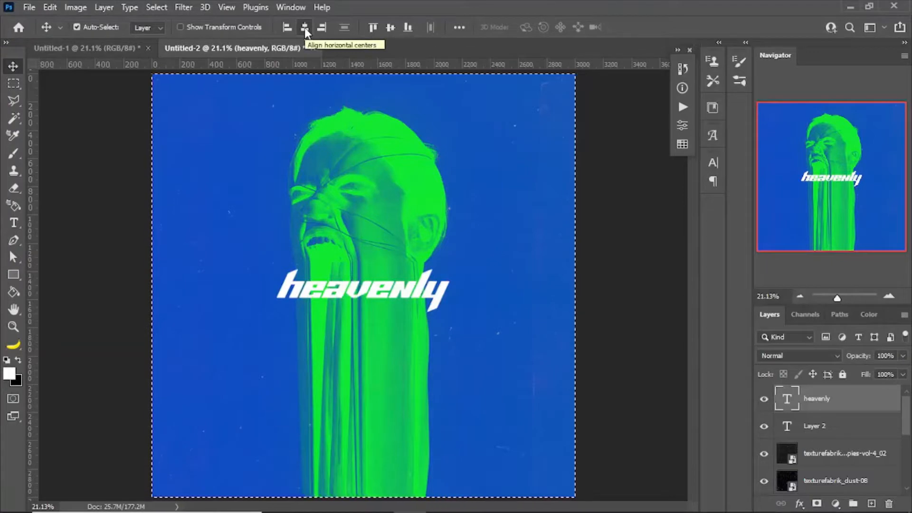
left_click(395, 29)
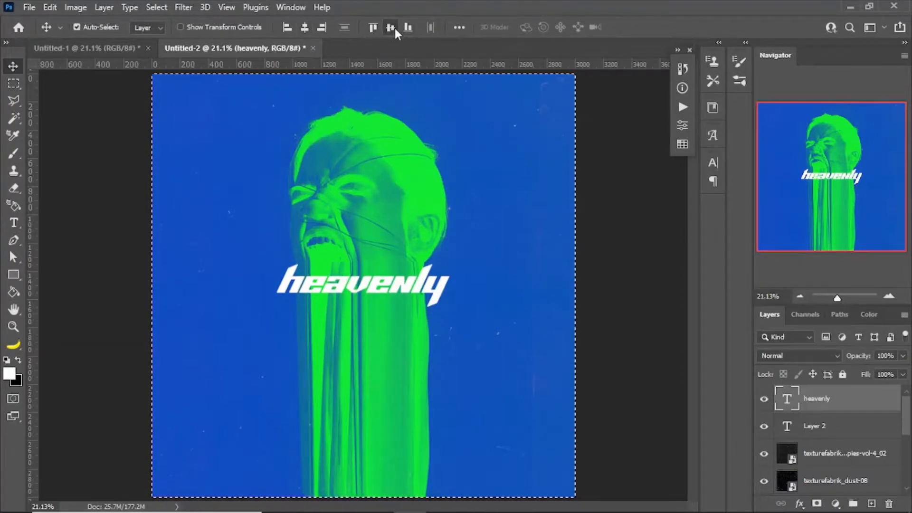
key("ctrl+d")
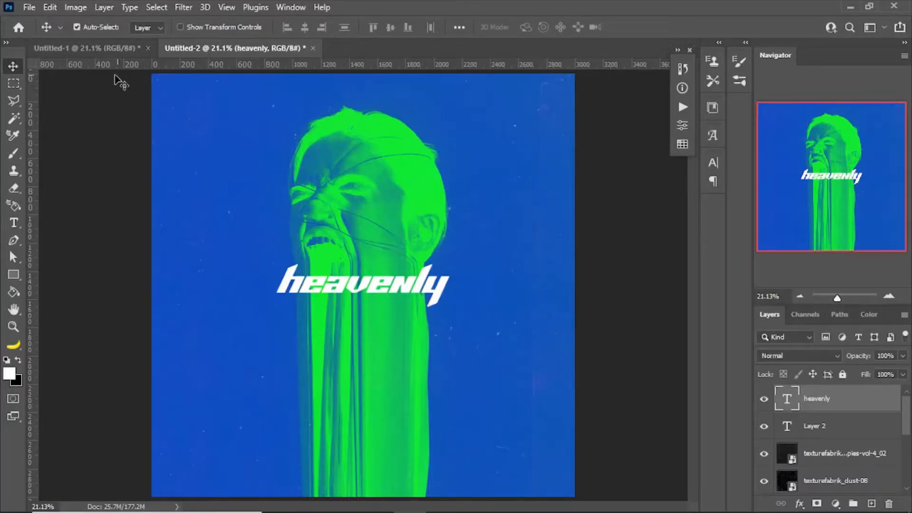
Compare the Untitled-2 poster with Untitled-1 and examine it close up, as a whole, and with the "heavenly" layer hidden and shown again.
left_click(102, 50)
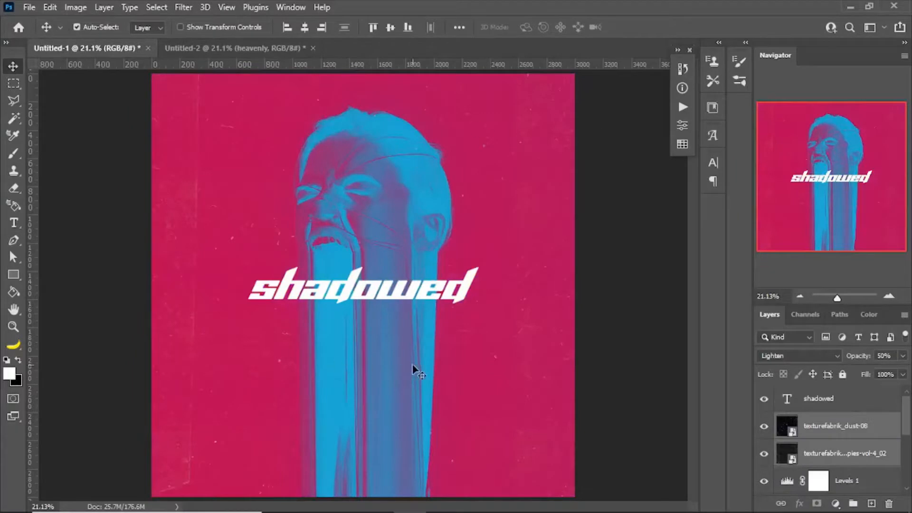
left_click(257, 53)
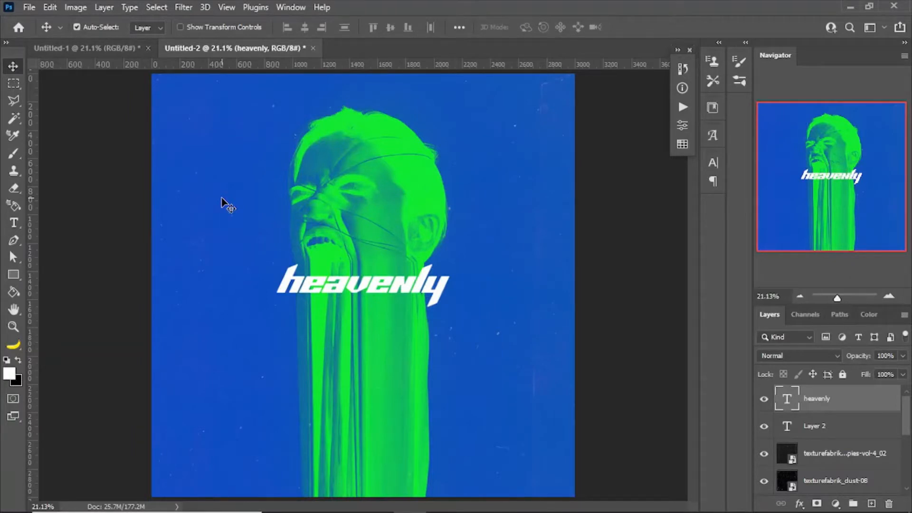
key("ctrl+plus")
key("ctrl+plus")
key("ctrl+plus")
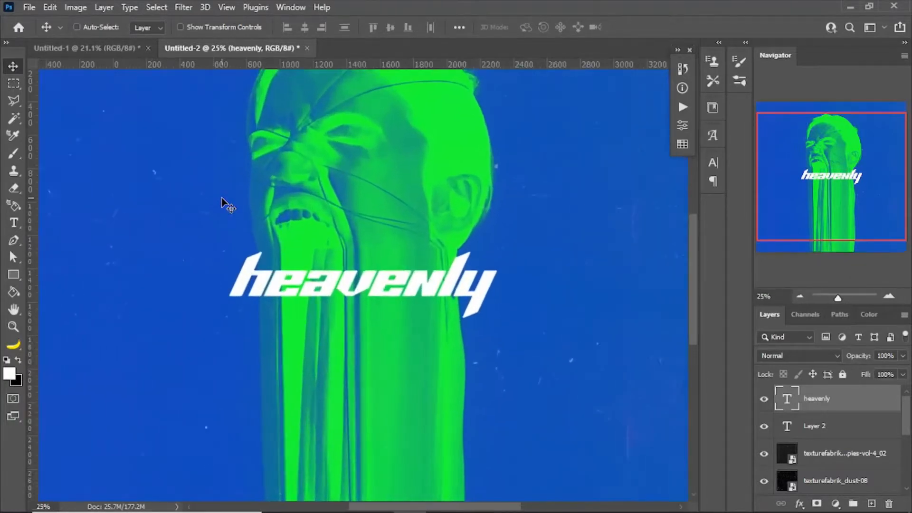
key("ctrl+0")
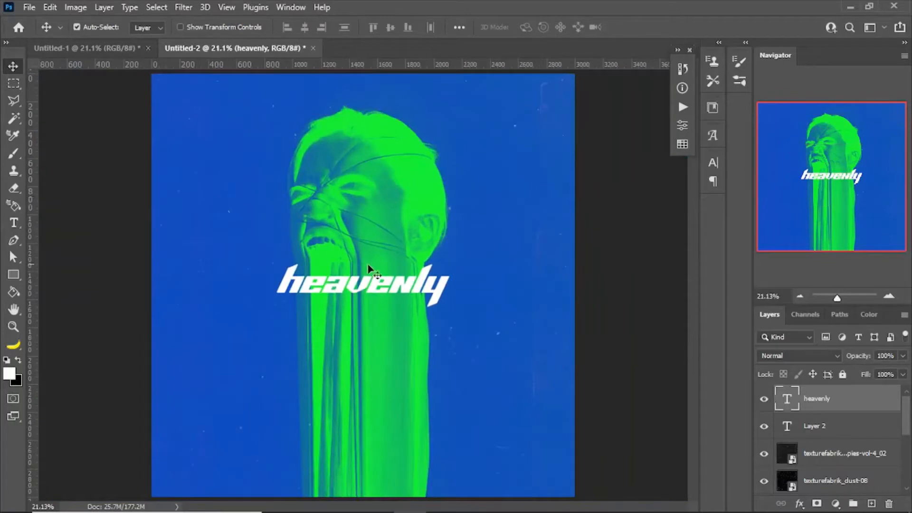
left_click(763, 399)
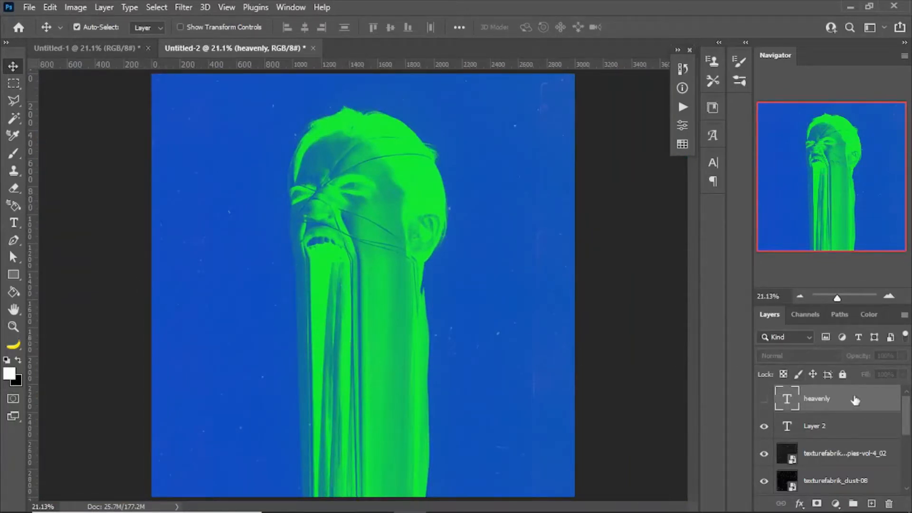
left_click(764, 399)
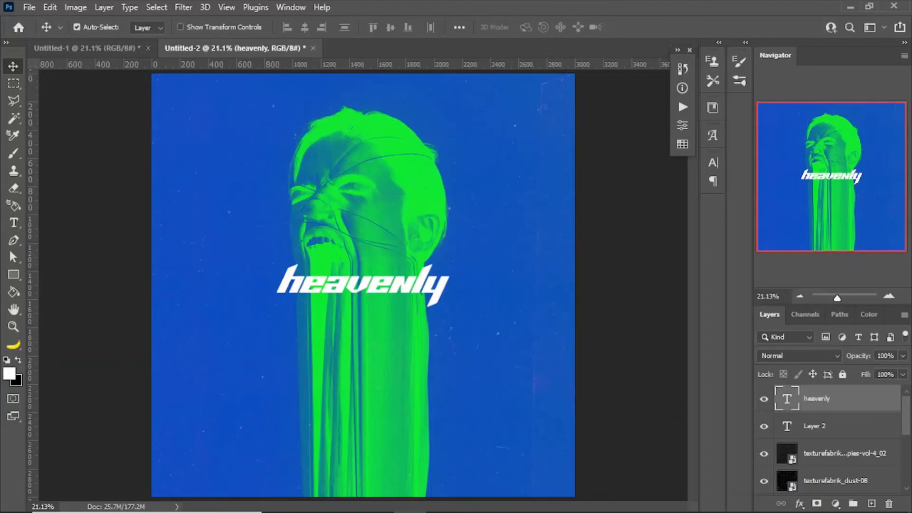
left_click(441, 511)
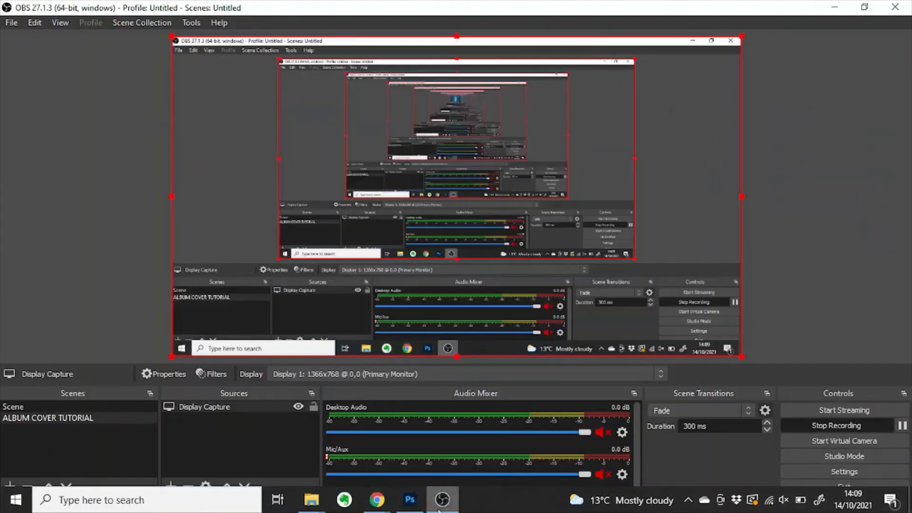